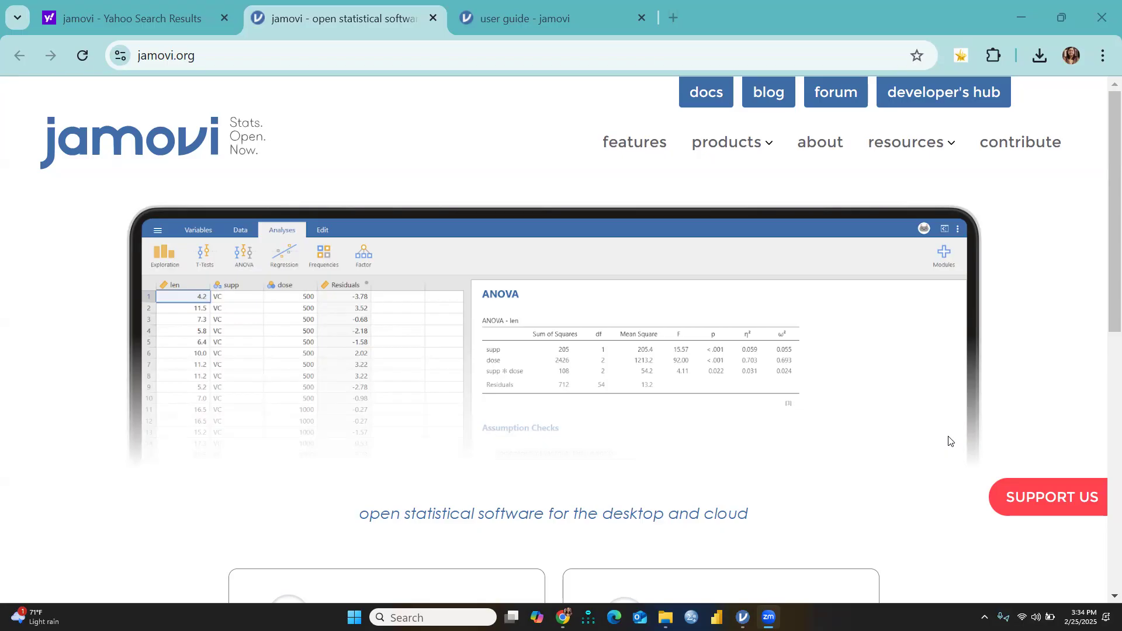
Search 'jamovi' on Yahoo in a new tab and open the jamovi.org result.
scroll(717, 404, down, 2)
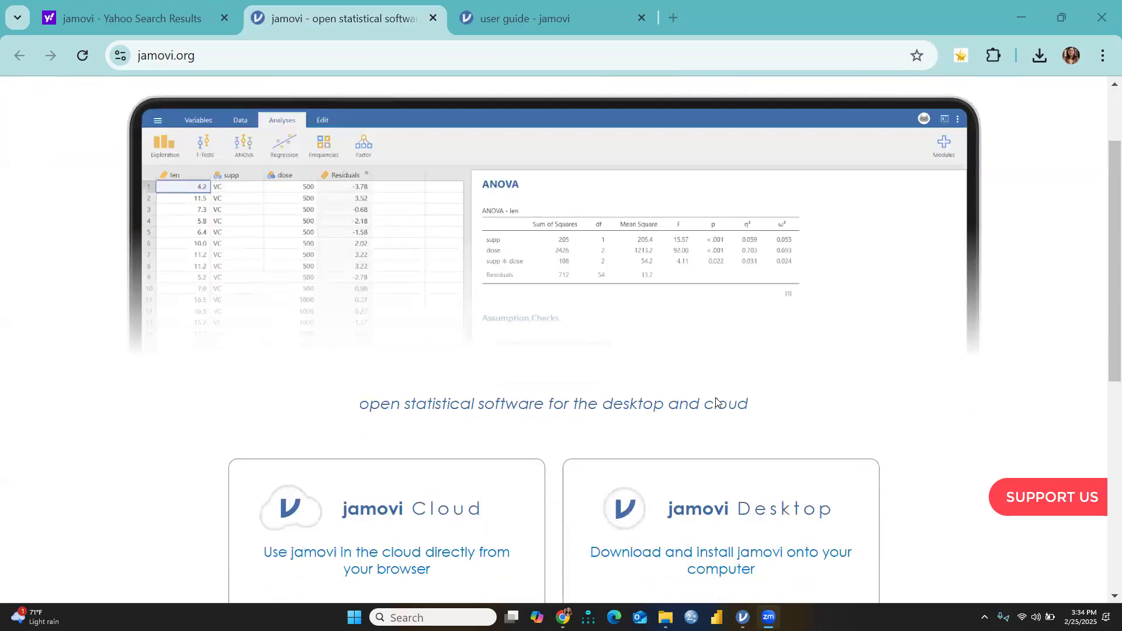
scroll(717, 403, down, 1)
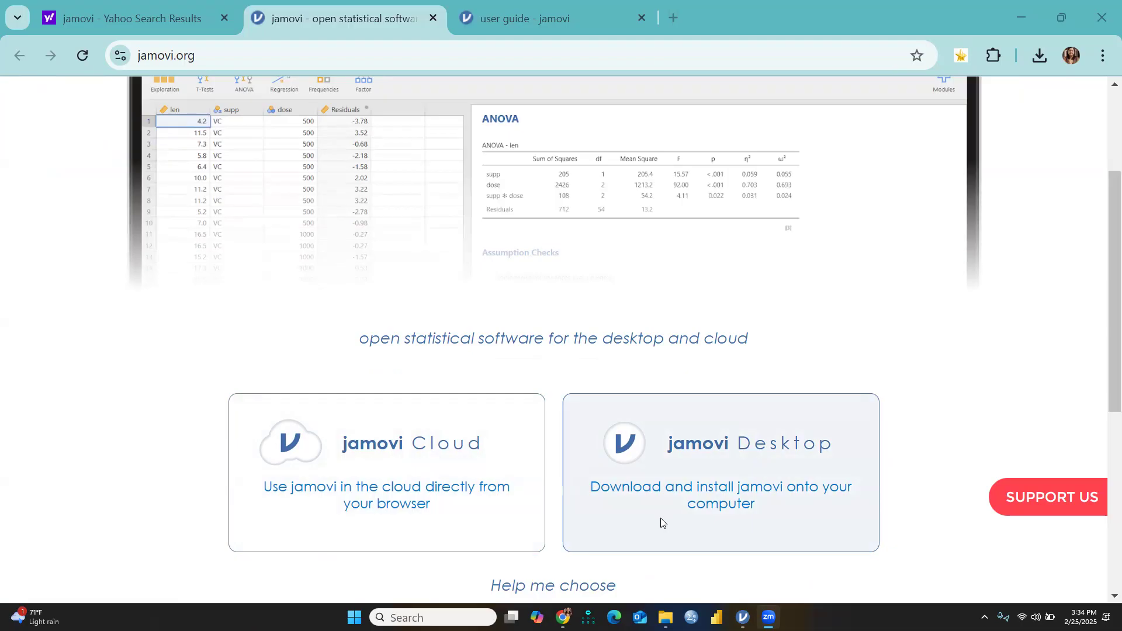
scroll(661, 523, down, 4)
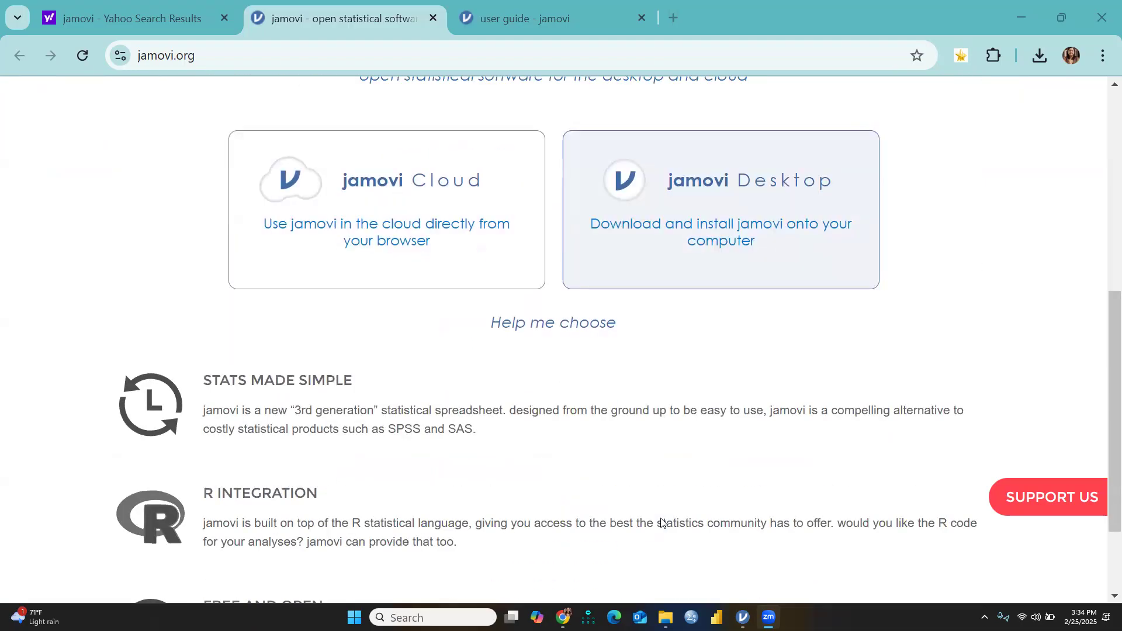
scroll(661, 523, up, 1)
scroll(662, 517, down, 2)
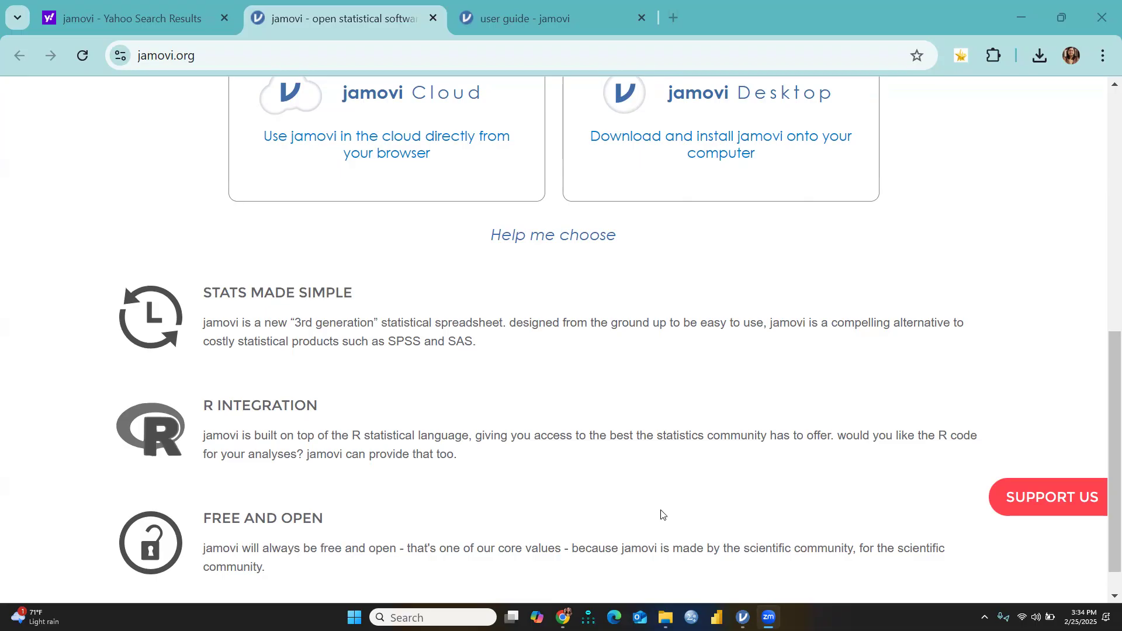
scroll(662, 514, down, 1)
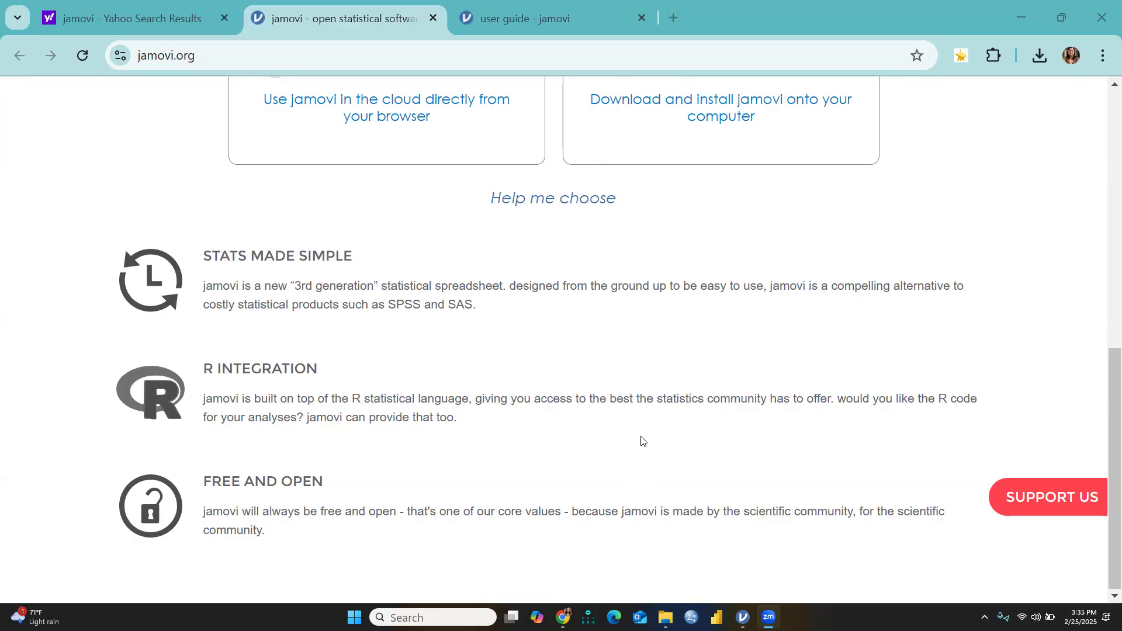
scroll(596, 362, up, 6)
scroll(595, 362, up, 3)
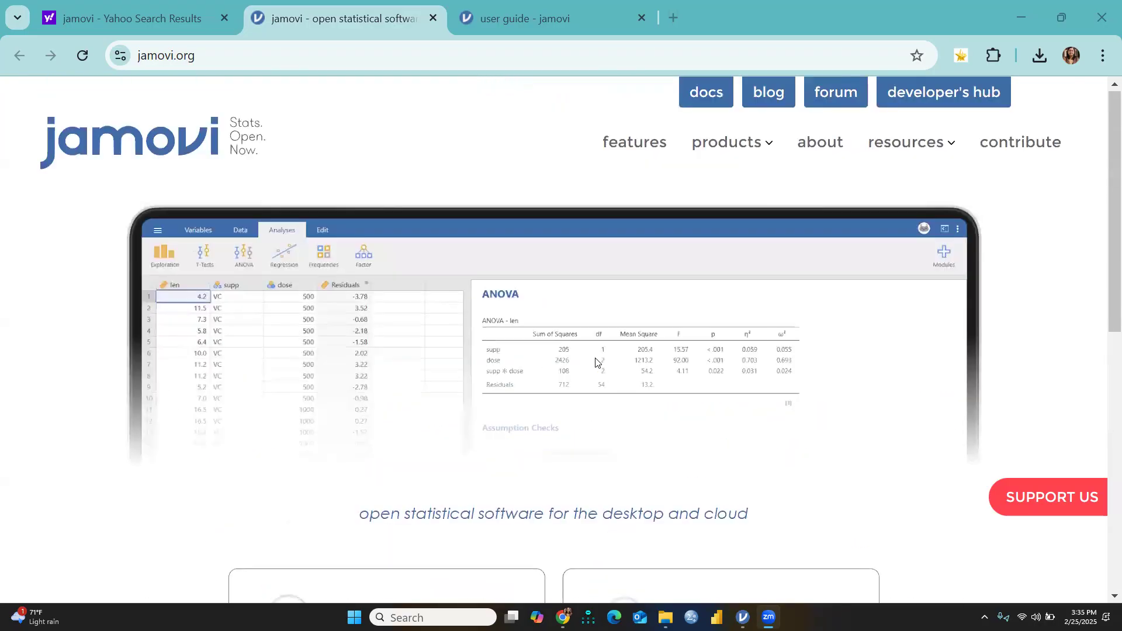
click(675, 17)
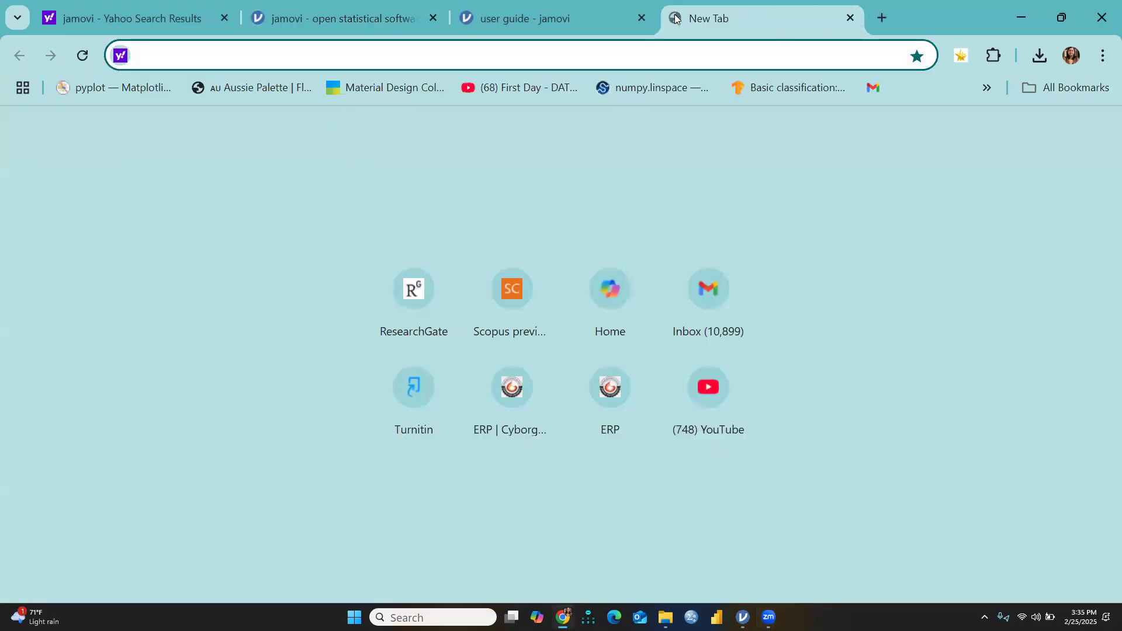
text(j)
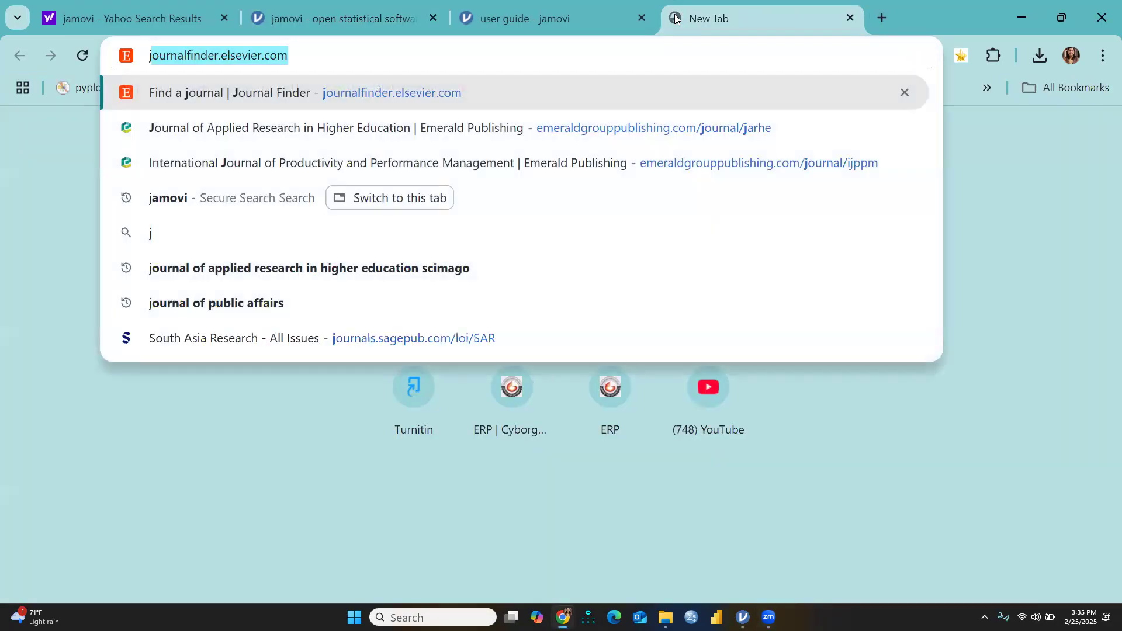
text(amovi)
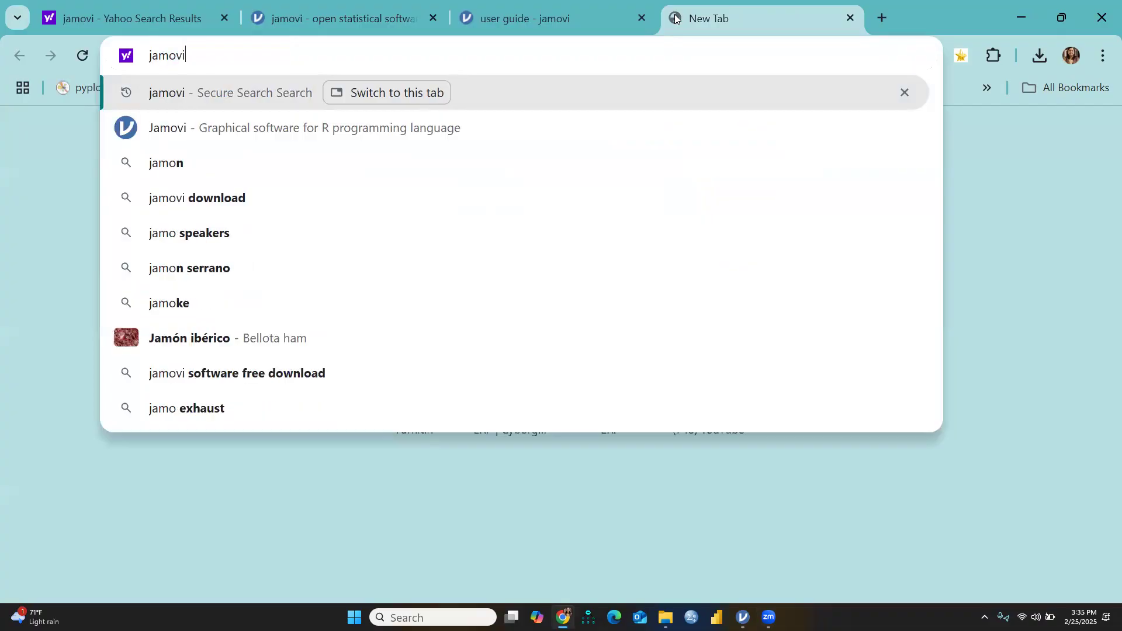
key(Return)
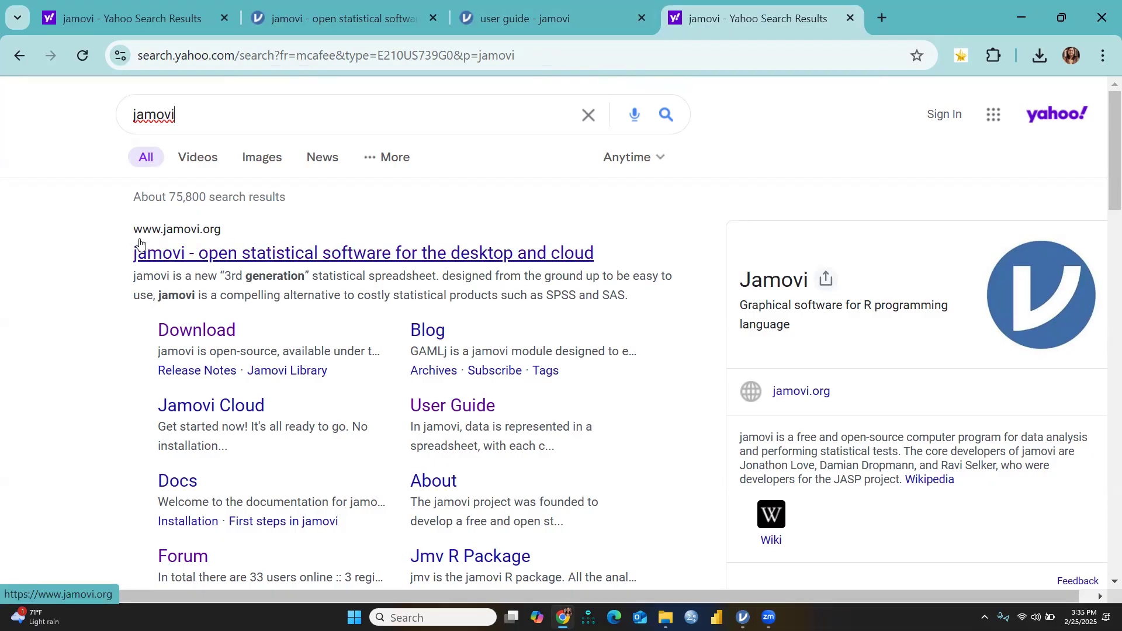
click(209, 258)
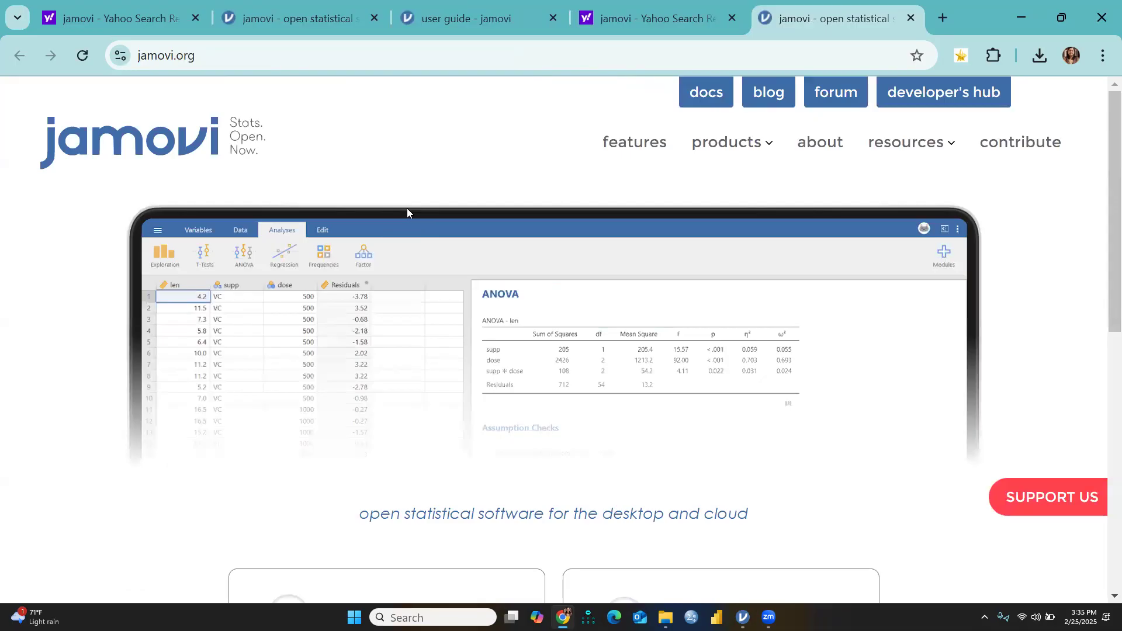
scroll(409, 214, down, 10)
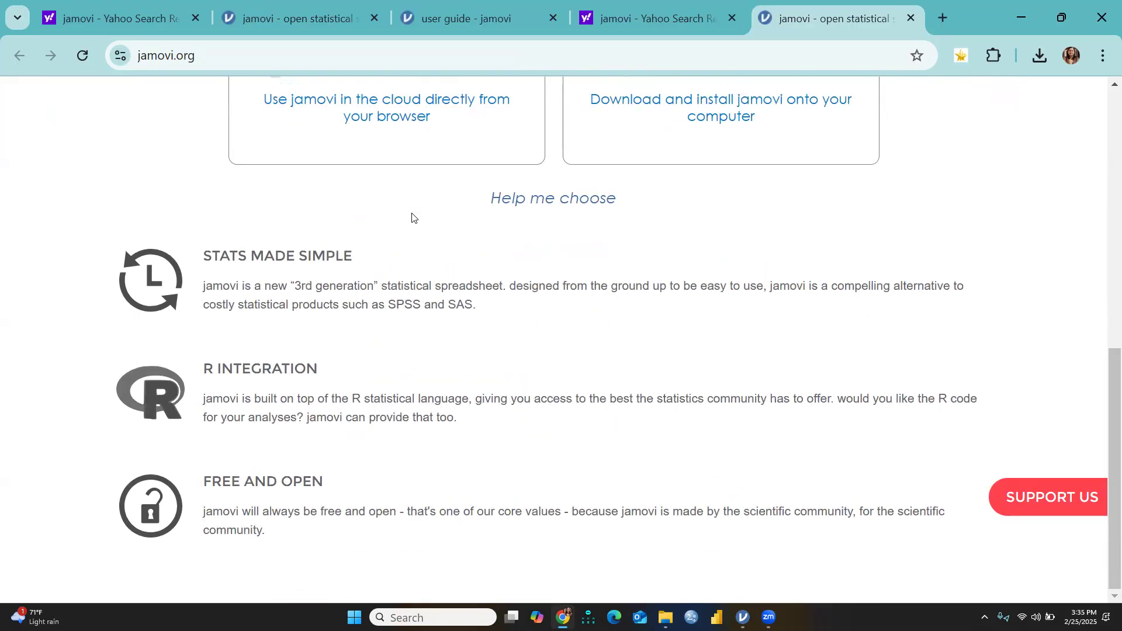
scroll(436, 234, up, 7)
scroll(426, 296, down, 4)
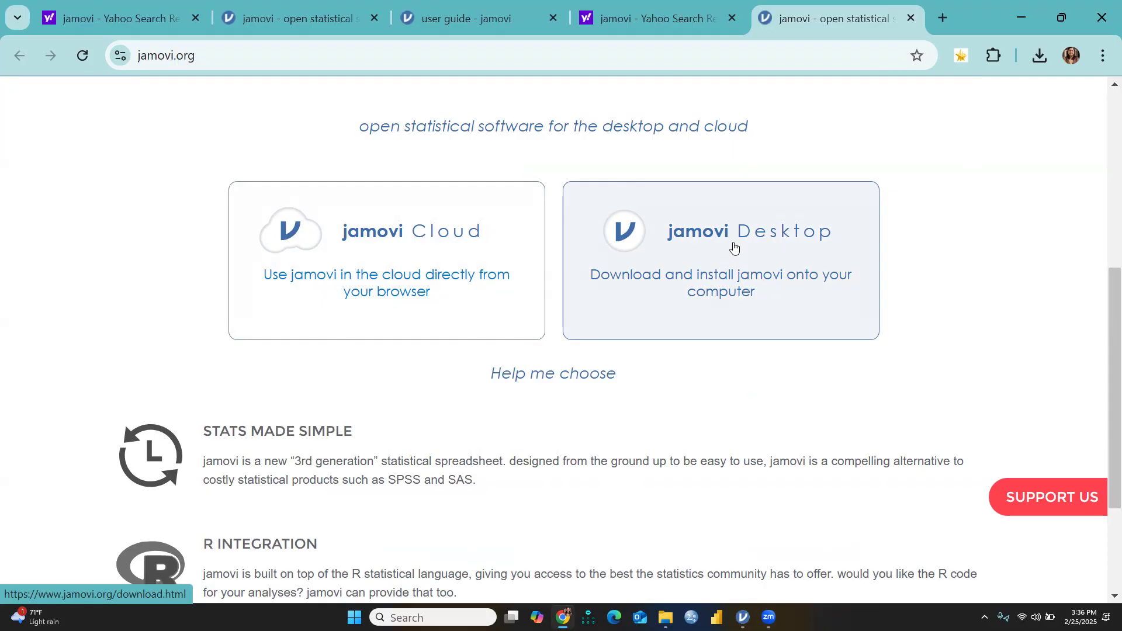
Start downloading the jamovi Desktop 2.6.25 Windows installer and check its download progress.
click(735, 247)
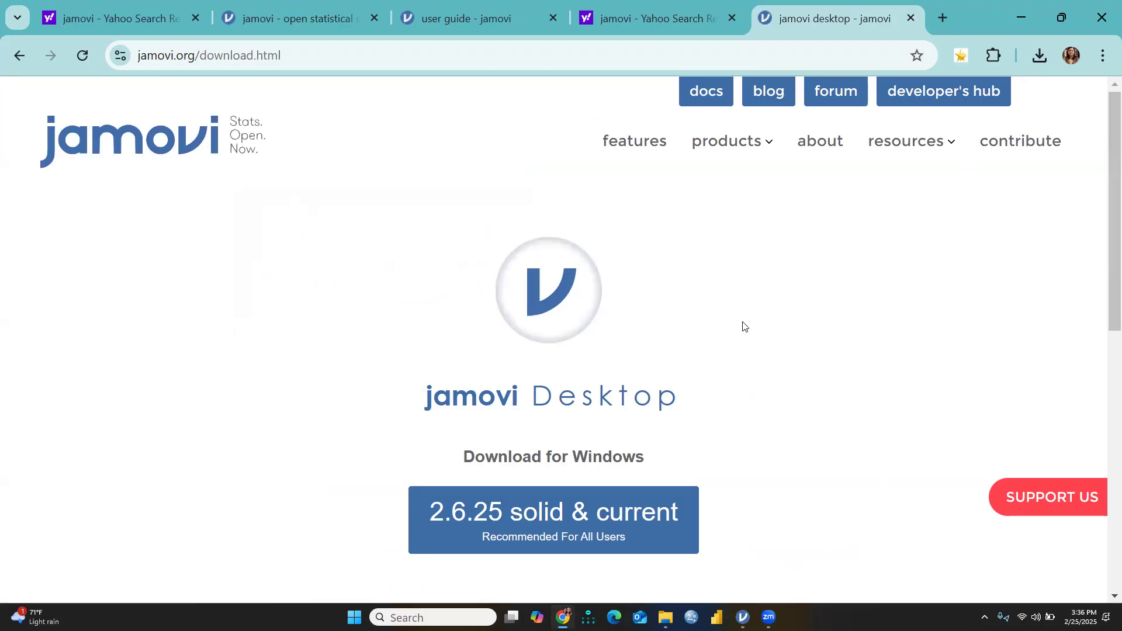
scroll(744, 326, down, 3)
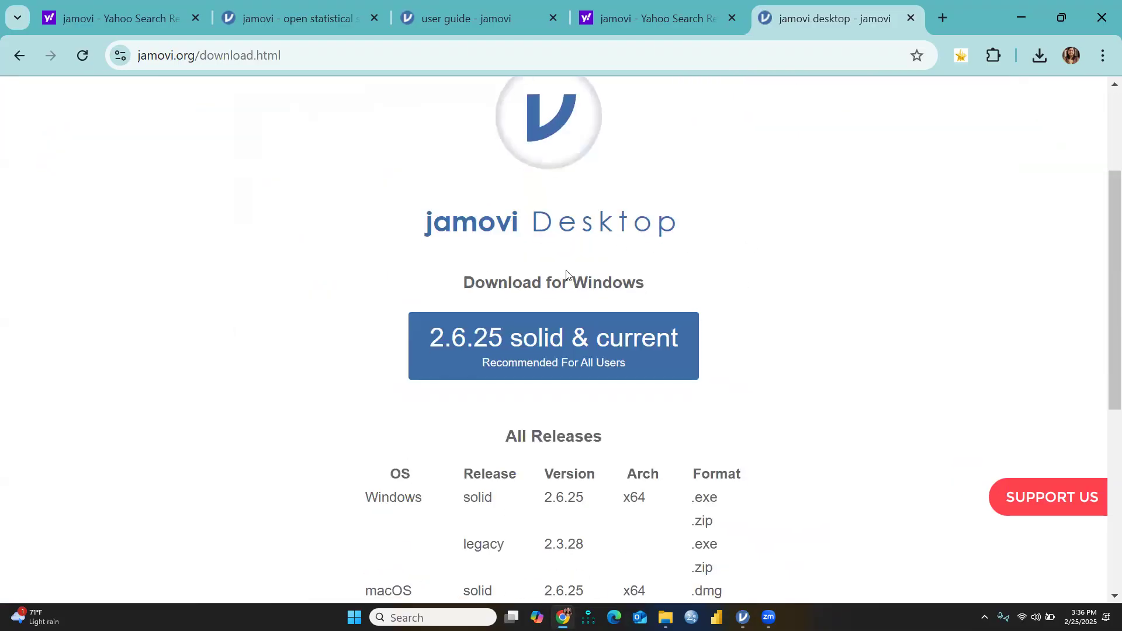
scroll(757, 284, down, 6)
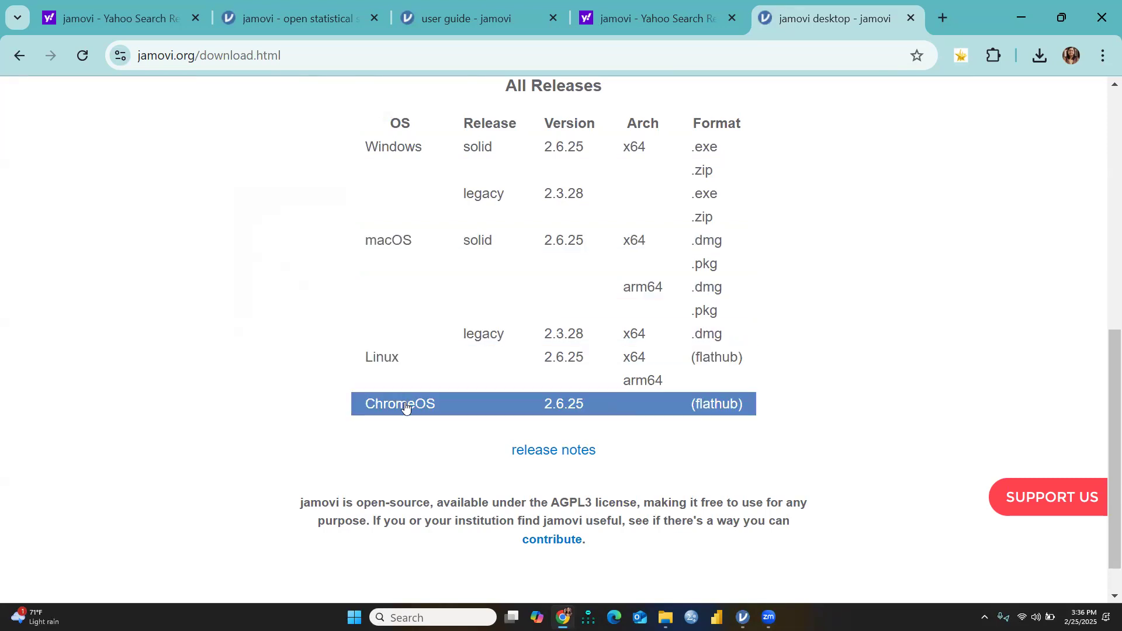
click(387, 149)
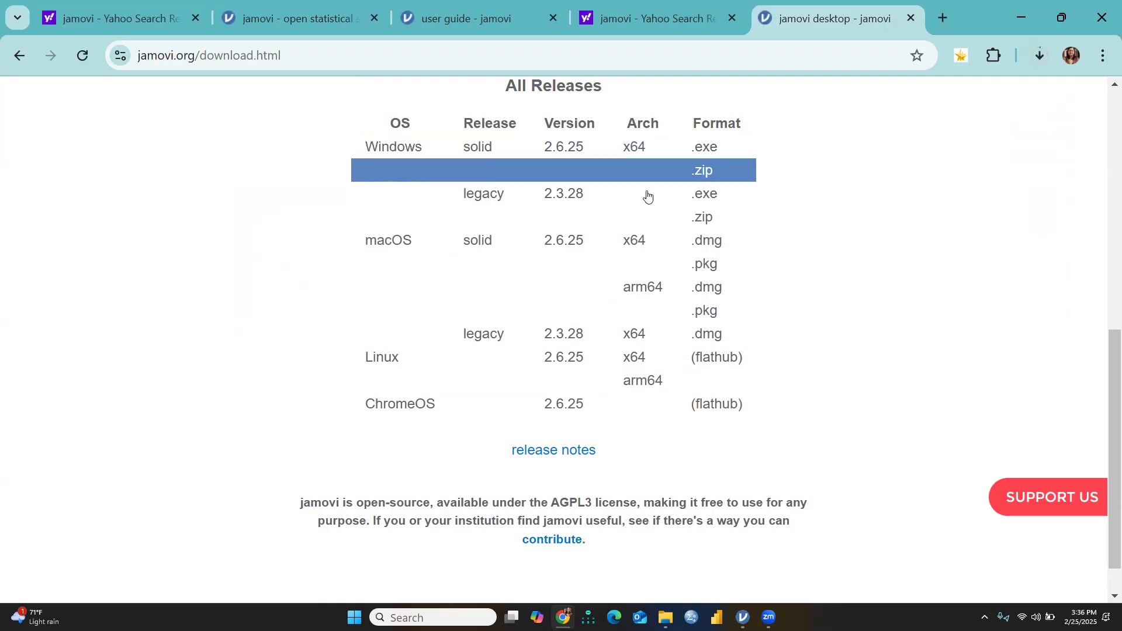
click(1038, 57)
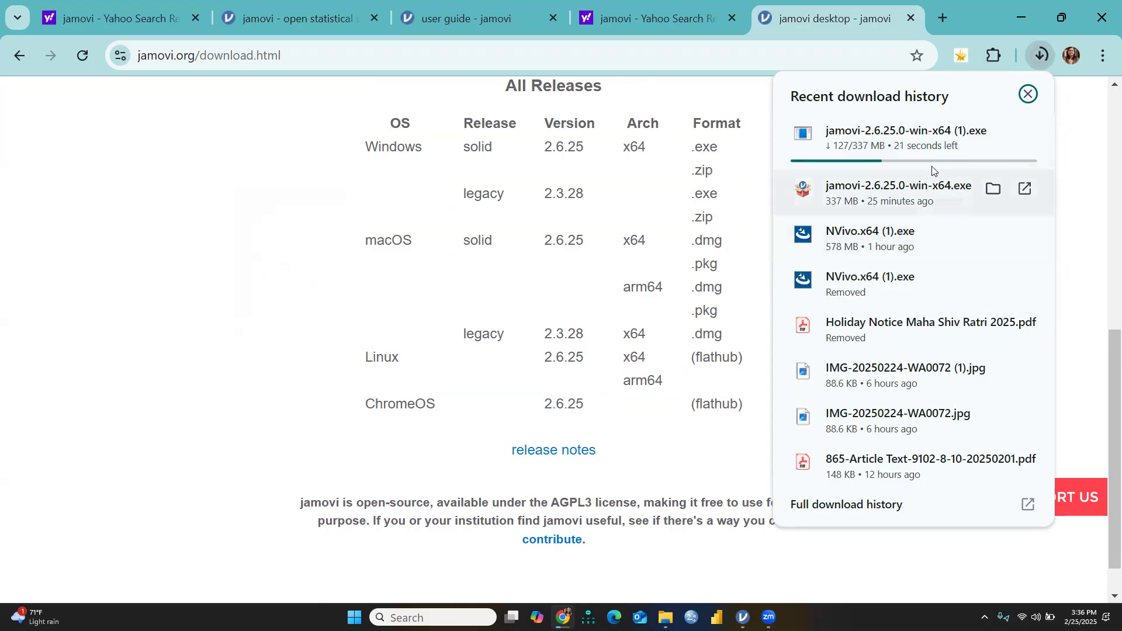
click(1028, 94)
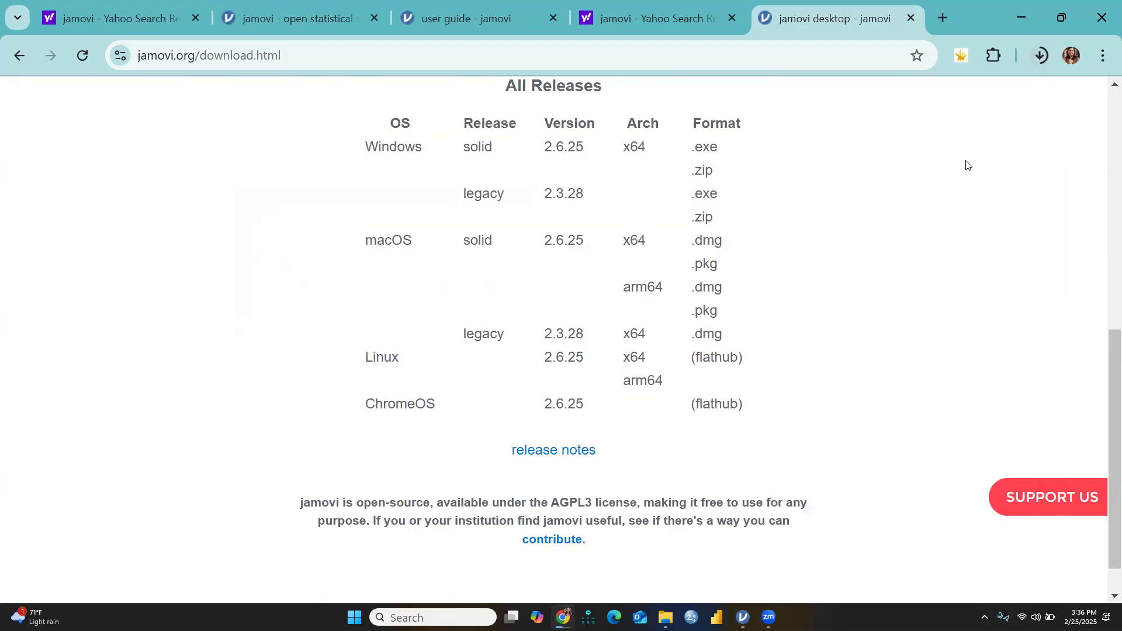
Cycle through the homepage, user guide and search tabs, then bring jamovi to the front.
scroll(966, 166, up, 9)
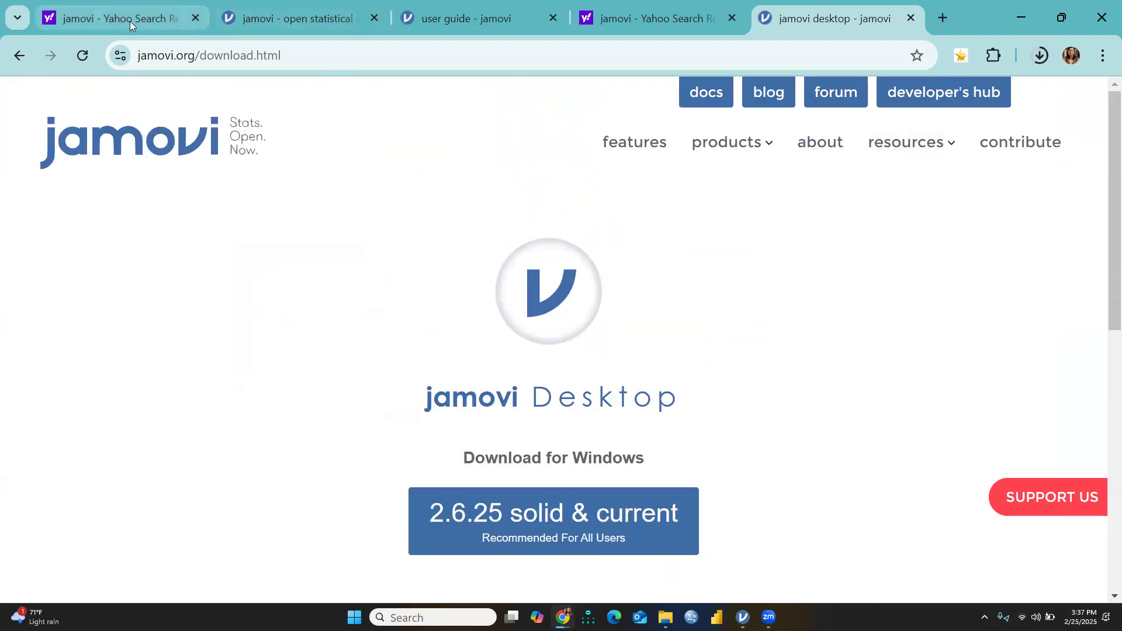
mouse_move(129, 21)
click(280, 18)
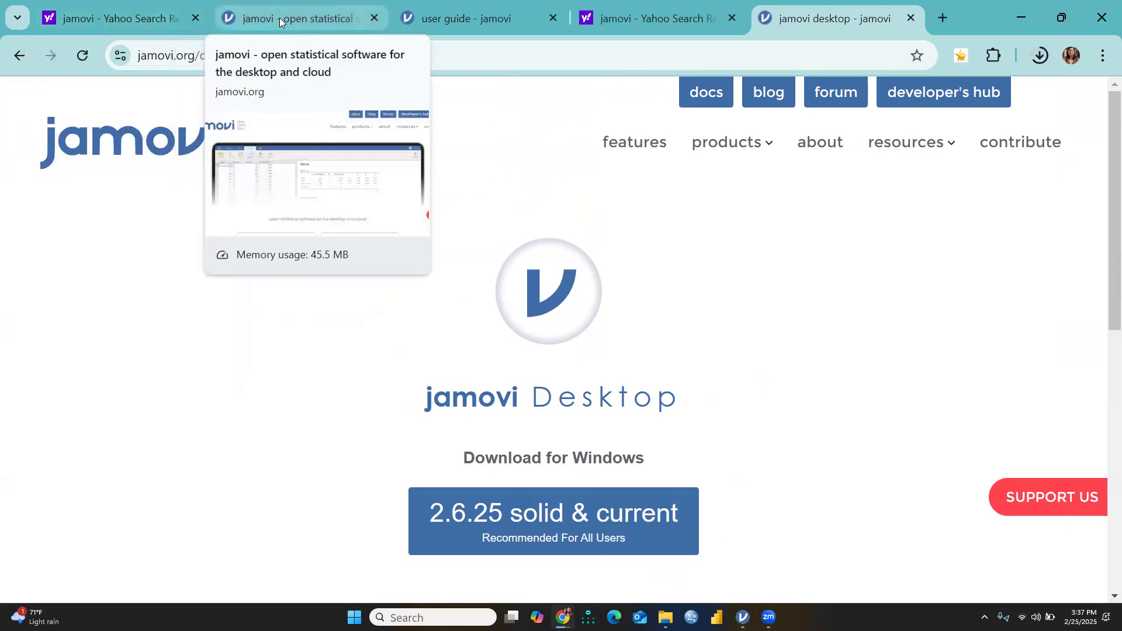
click(462, 19)
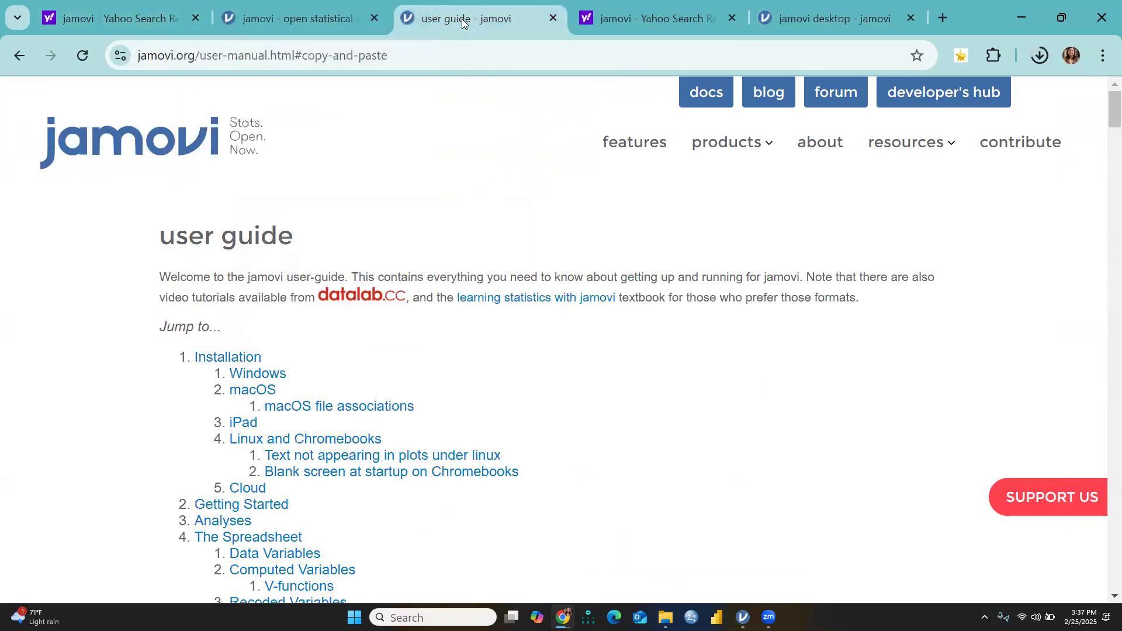
click(648, 23)
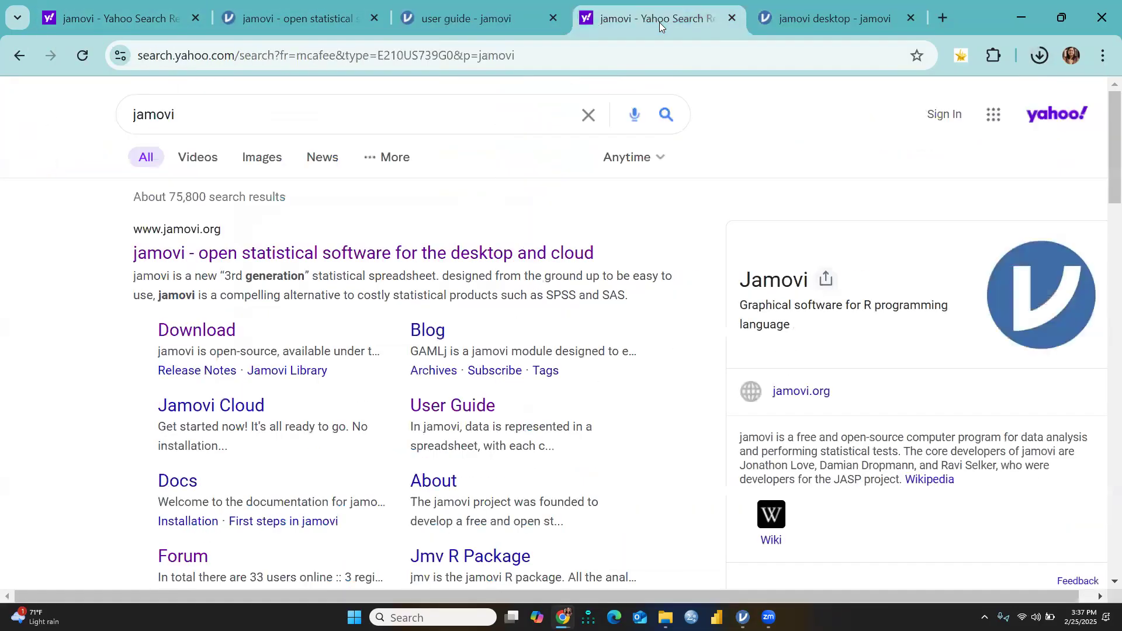
click(839, 18)
scroll(804, 271, down, 7)
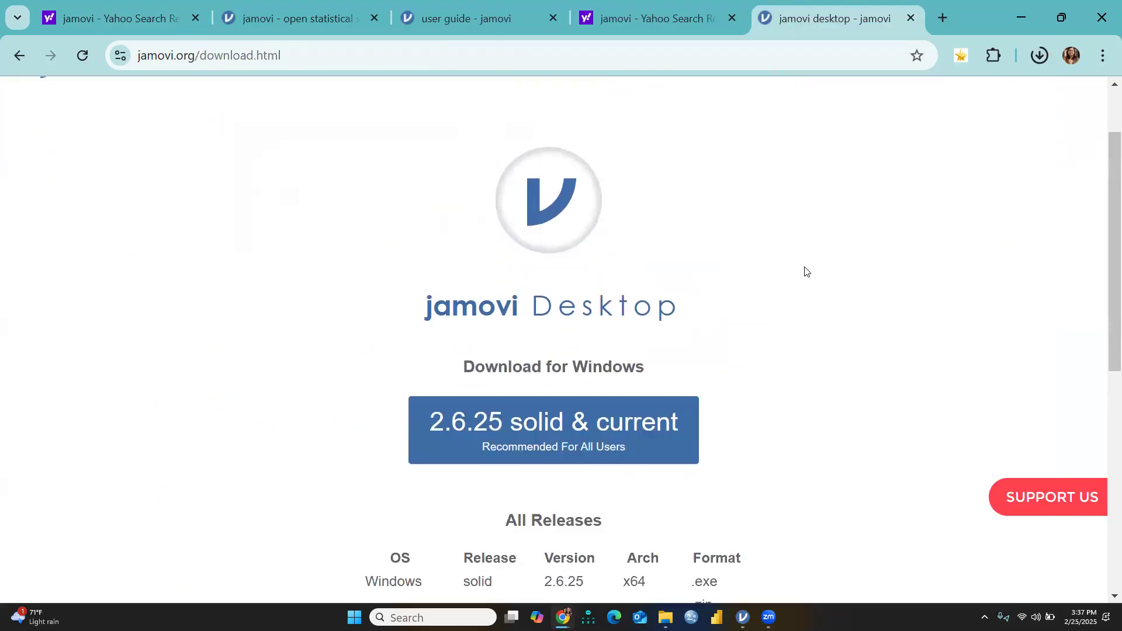
click(743, 618)
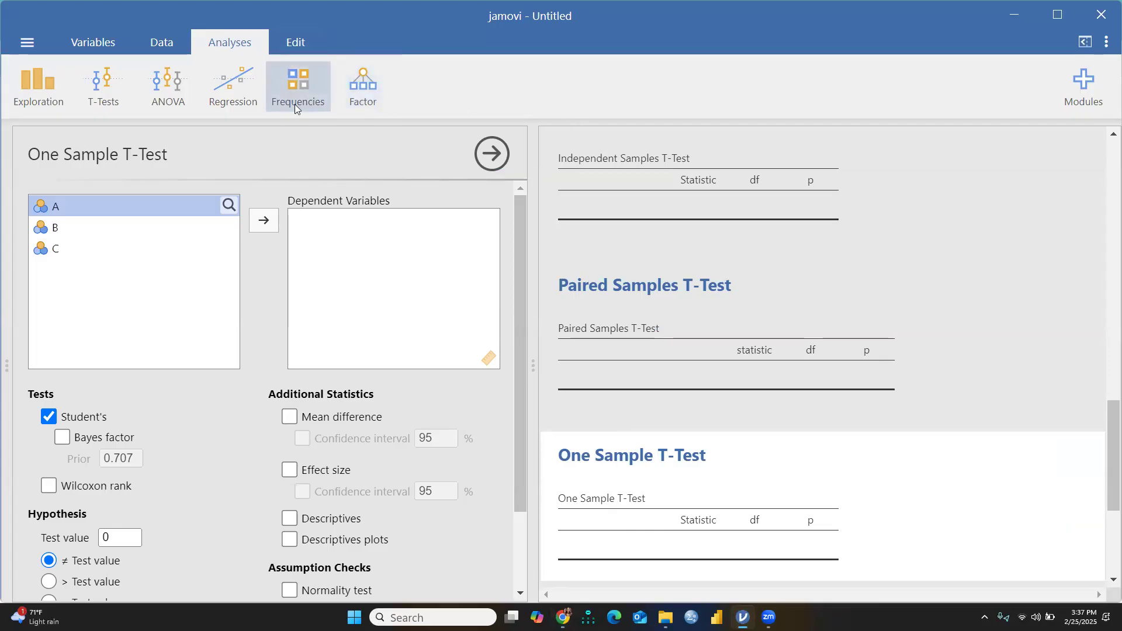
Open jamovi's ☰ main menu showing New, Open, Save, Save As and Export.
click(28, 42)
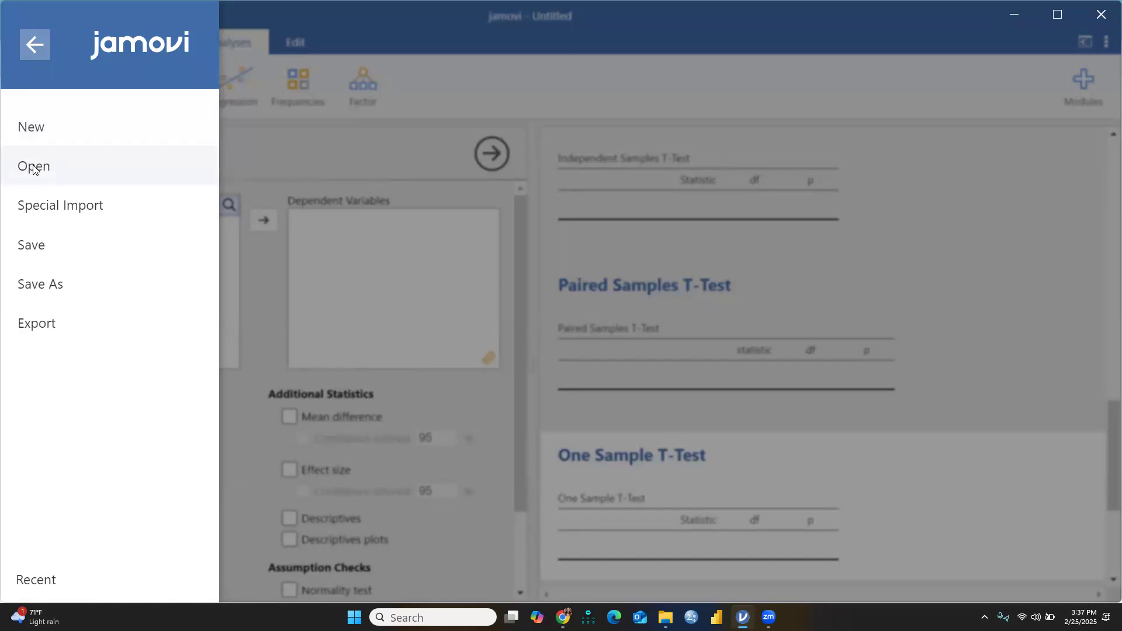
Back out of Special Import, close the file menu, and show the Exploration analyses list.
click(70, 208)
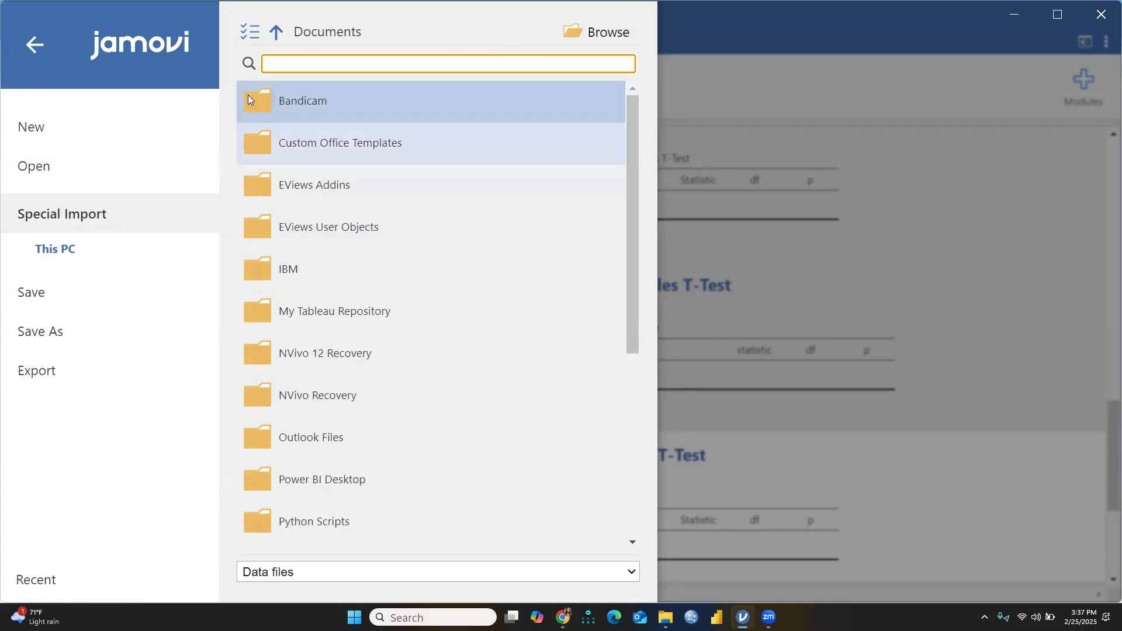
click(36, 43)
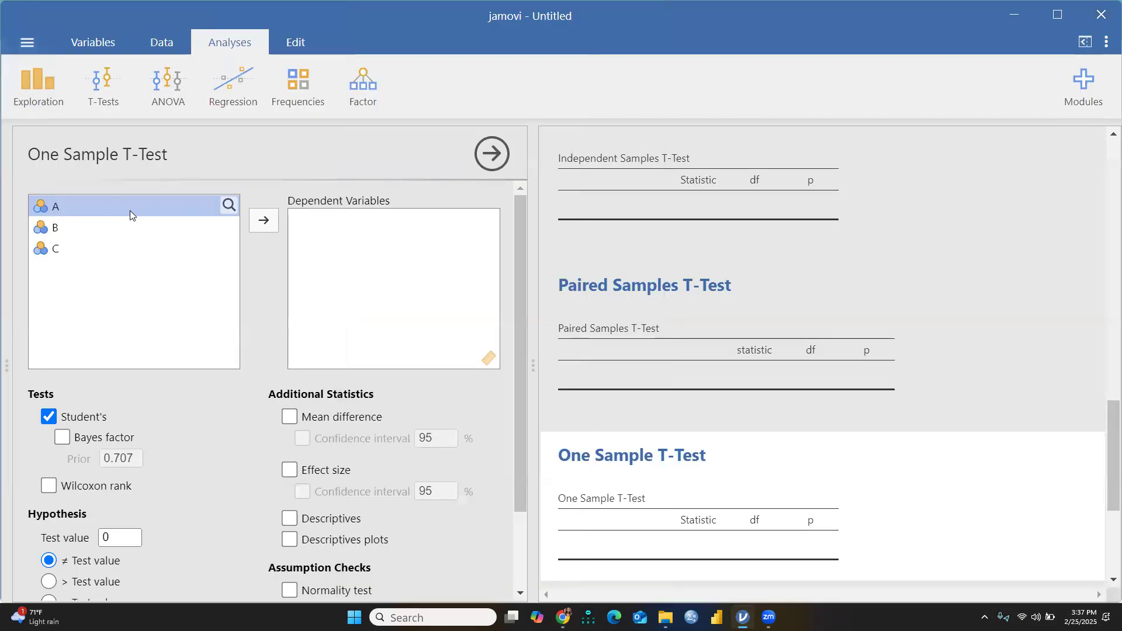
click(35, 82)
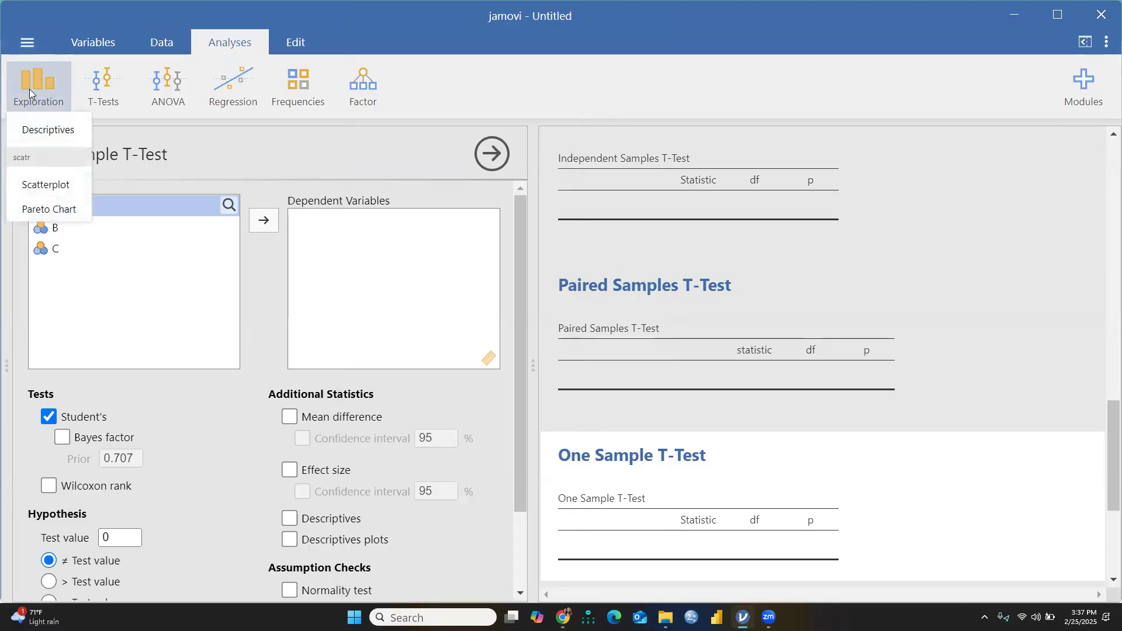
click(24, 38)
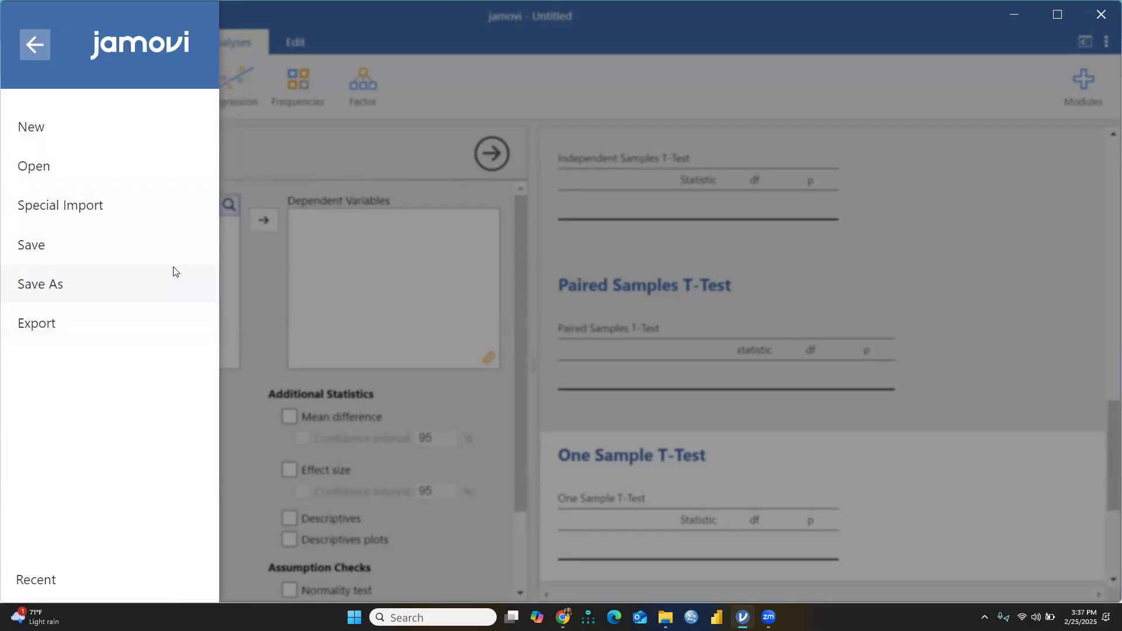
click(363, 145)
click(29, 100)
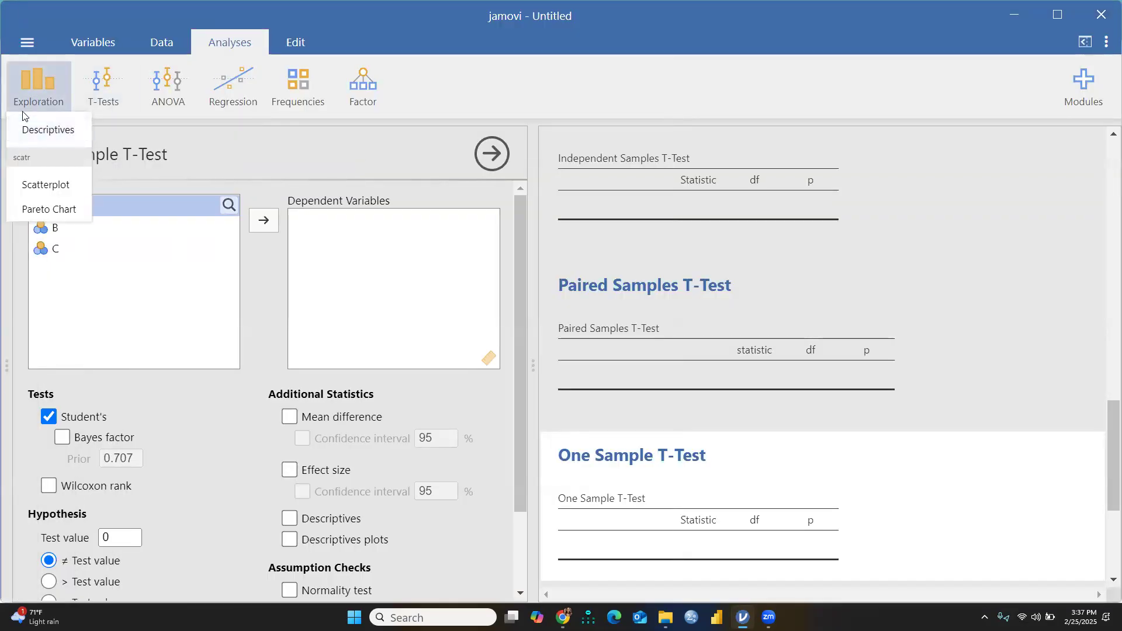
Add Exploration > Descriptives and scroll down to its empty results table.
click(54, 130)
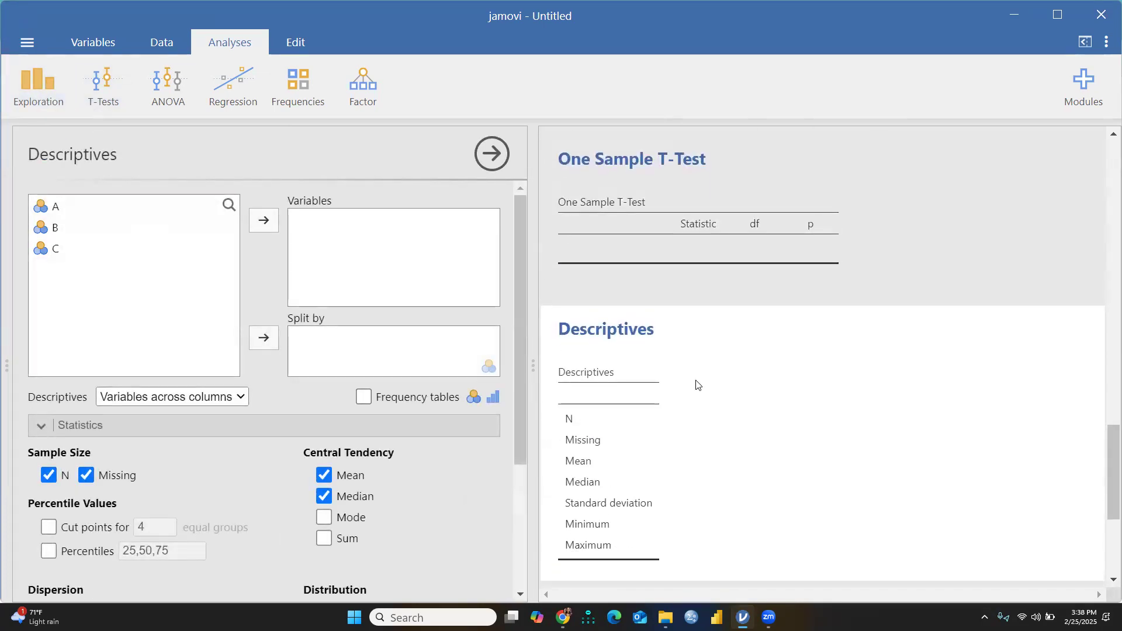
scroll(713, 381, down, 2)
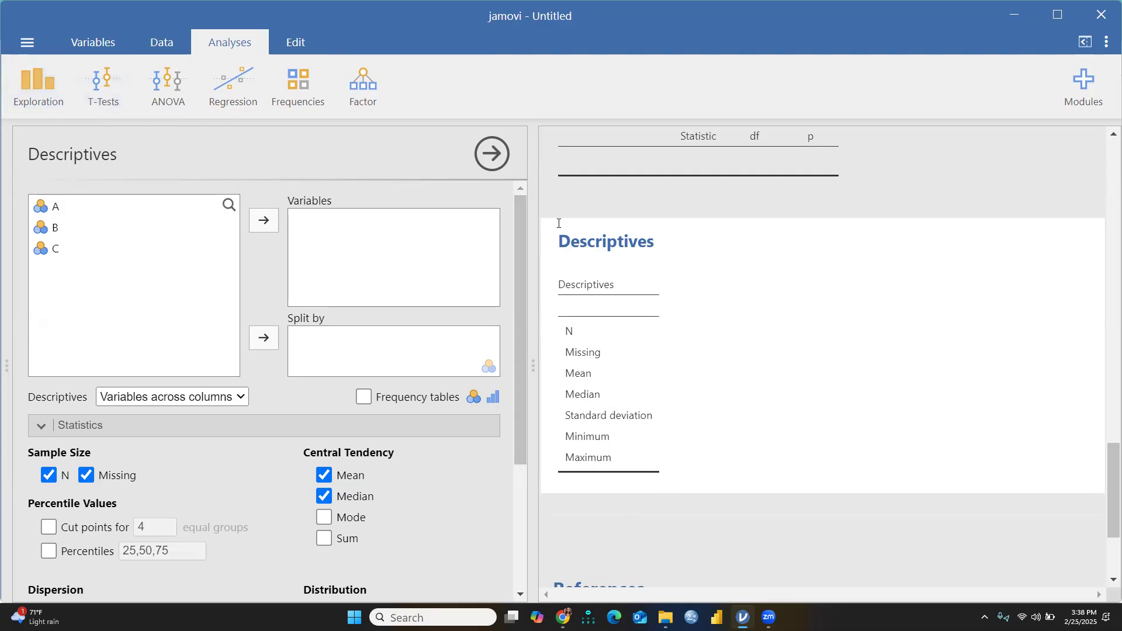
View the Exploration, T-Tests and ANOVA dropdowns, leaving the ANOVA list open.
click(38, 79)
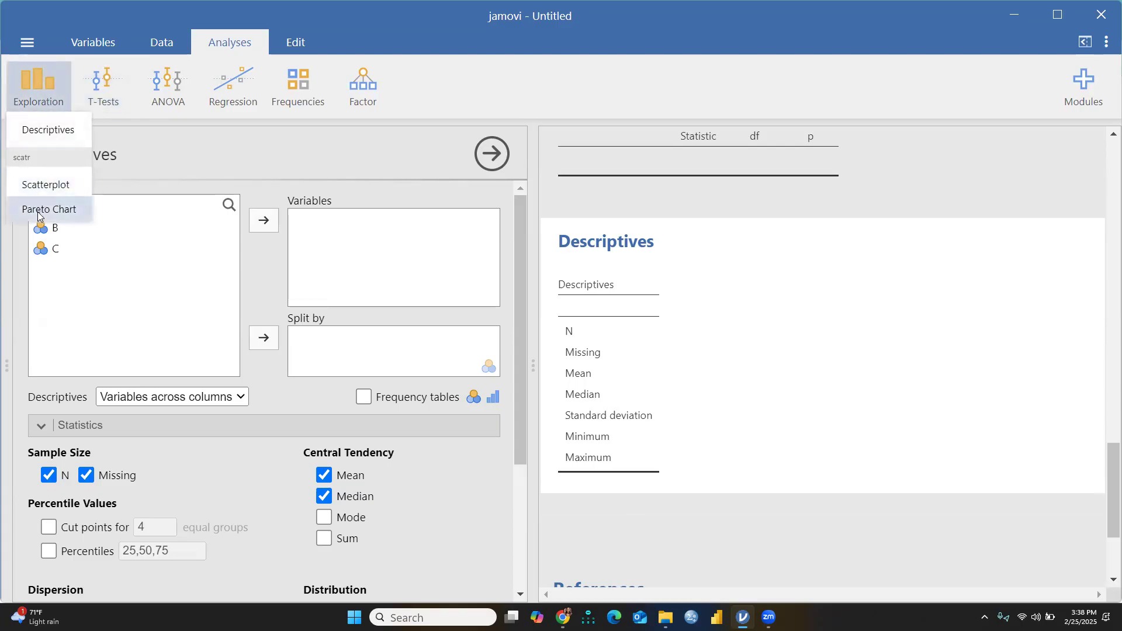
click(112, 93)
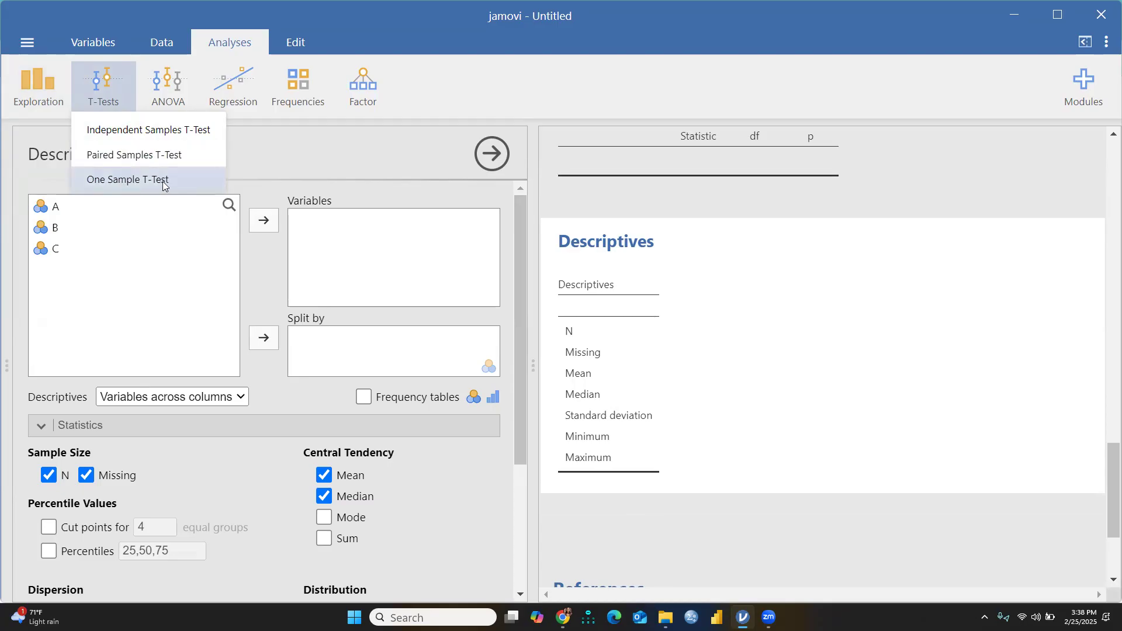
click(175, 93)
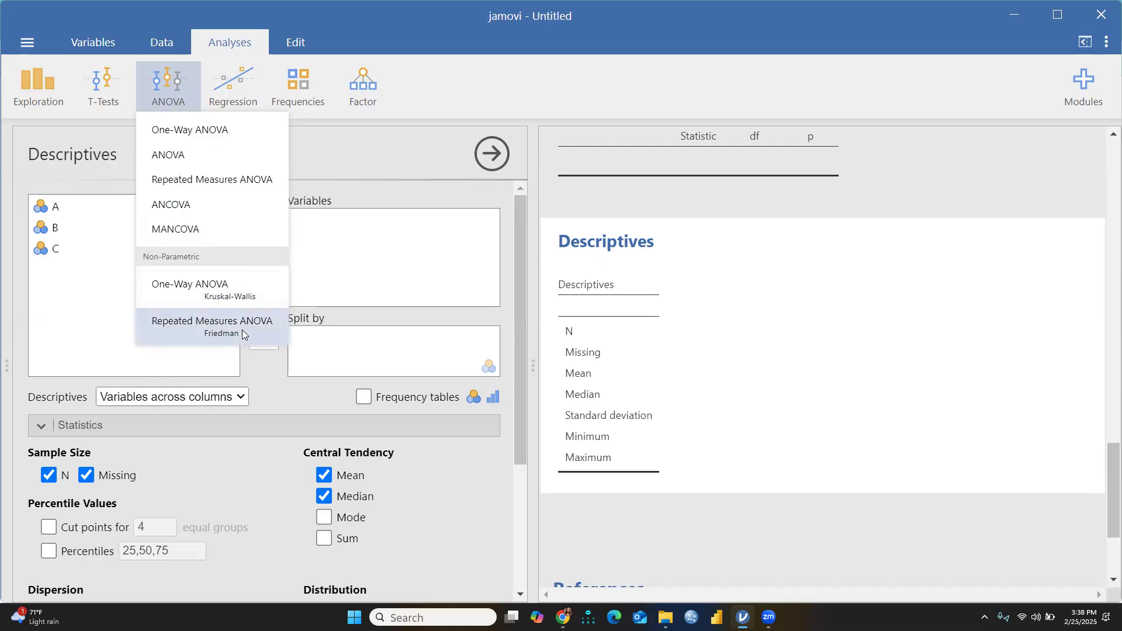
View the Regression, Frequencies and Factor dropdowns, then dismiss the list.
click(243, 77)
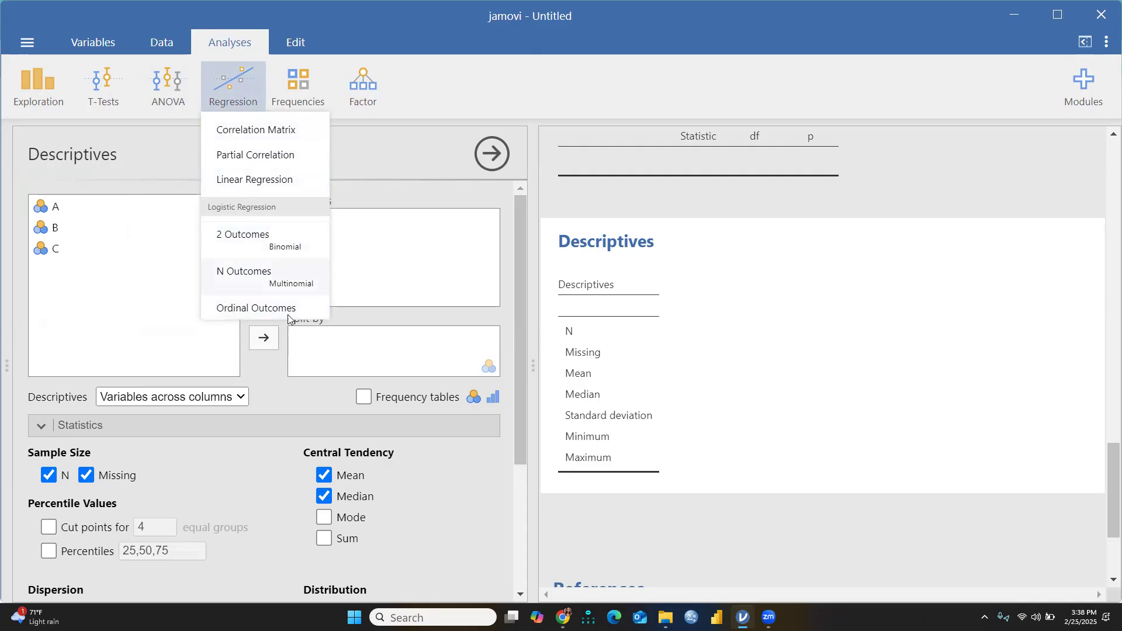
click(305, 70)
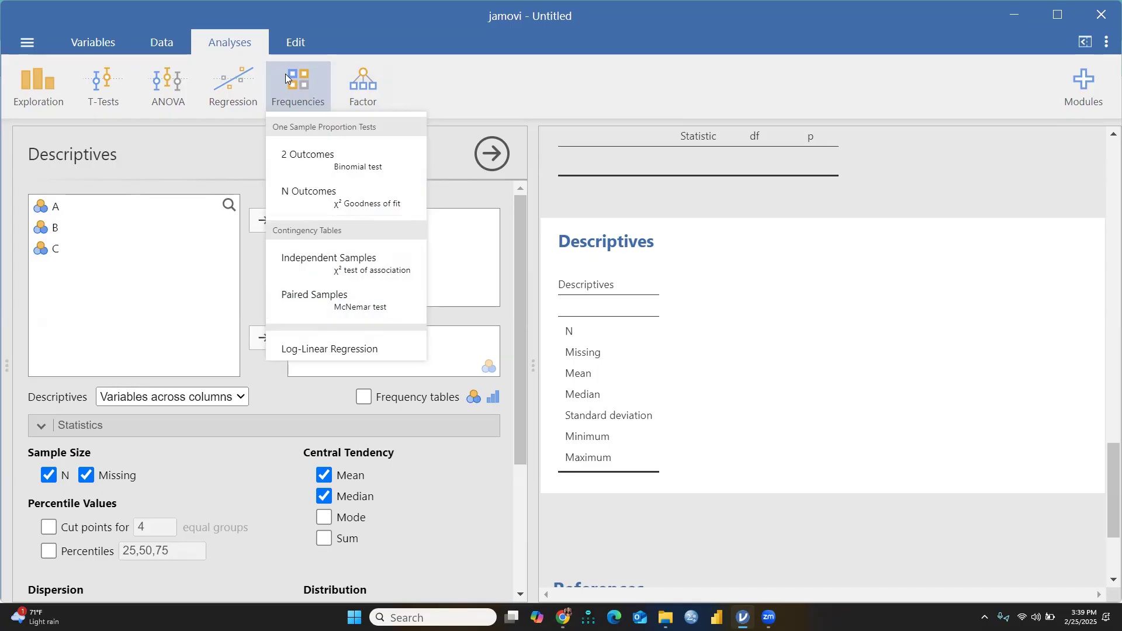
click(367, 88)
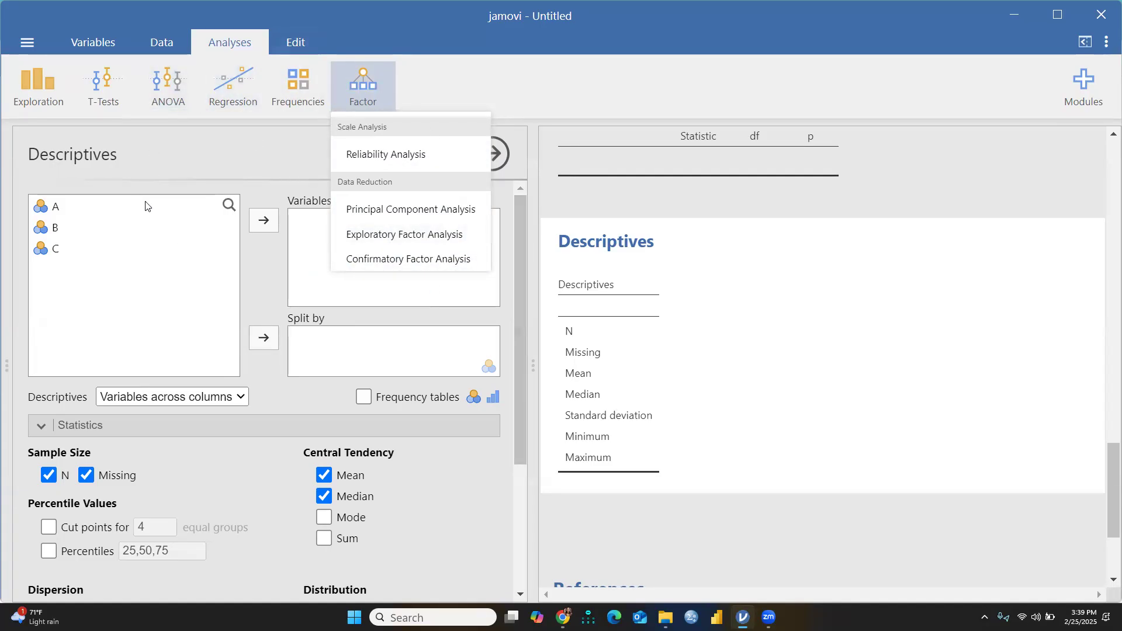
click(153, 267)
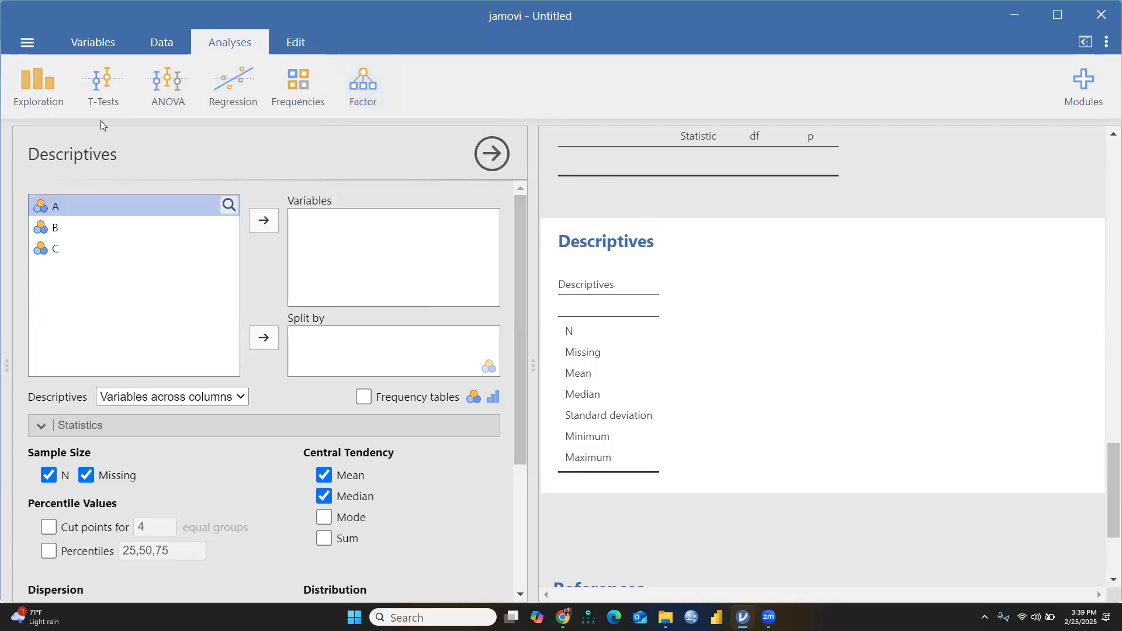
Add and undo a computed variable in Variables view, return to Data, then switch to Chrome.
click(88, 44)
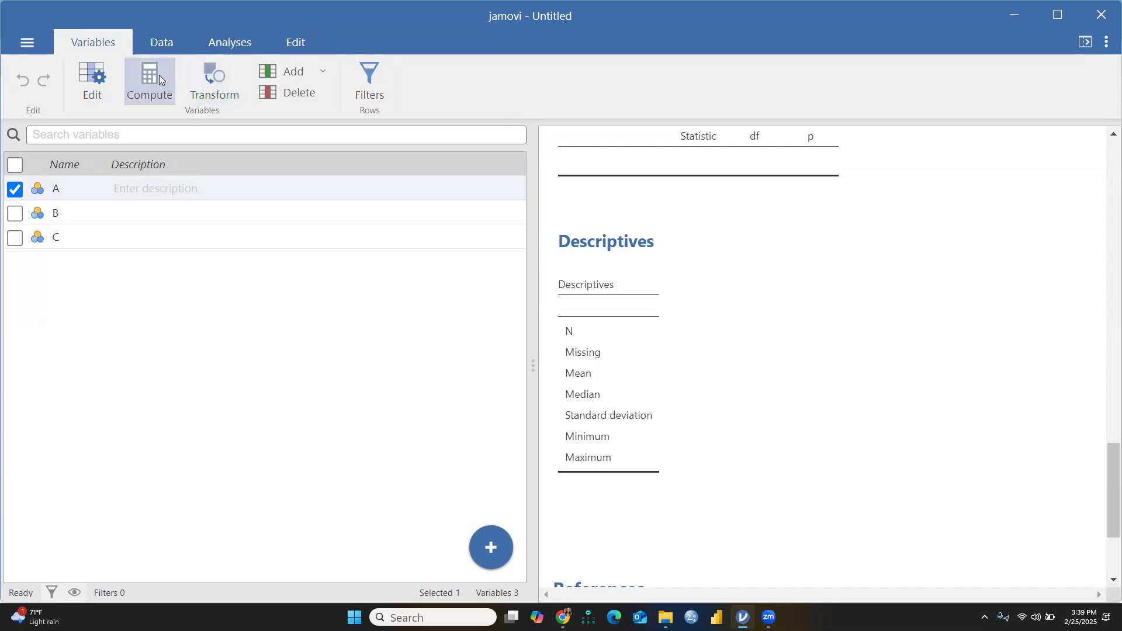
click(138, 88)
click(98, 85)
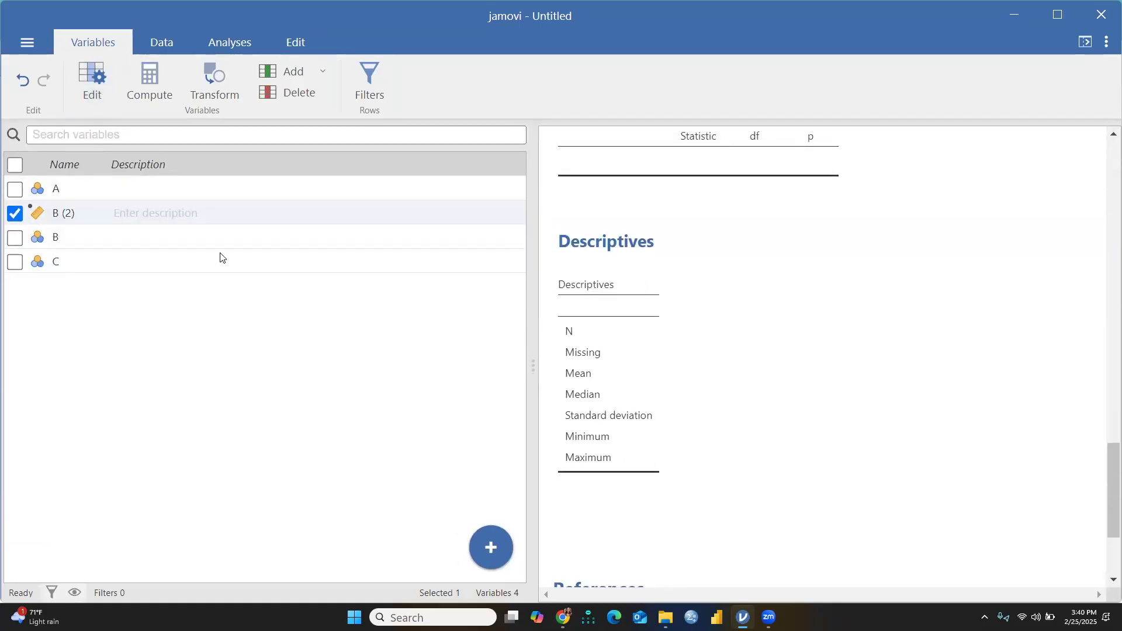
click(21, 80)
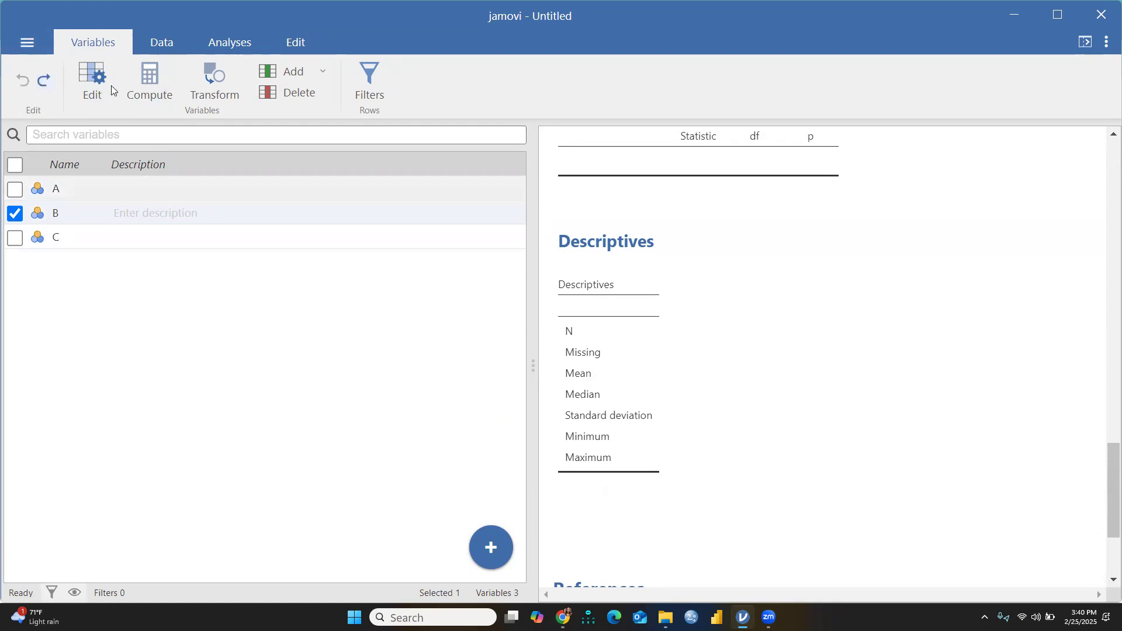
click(176, 47)
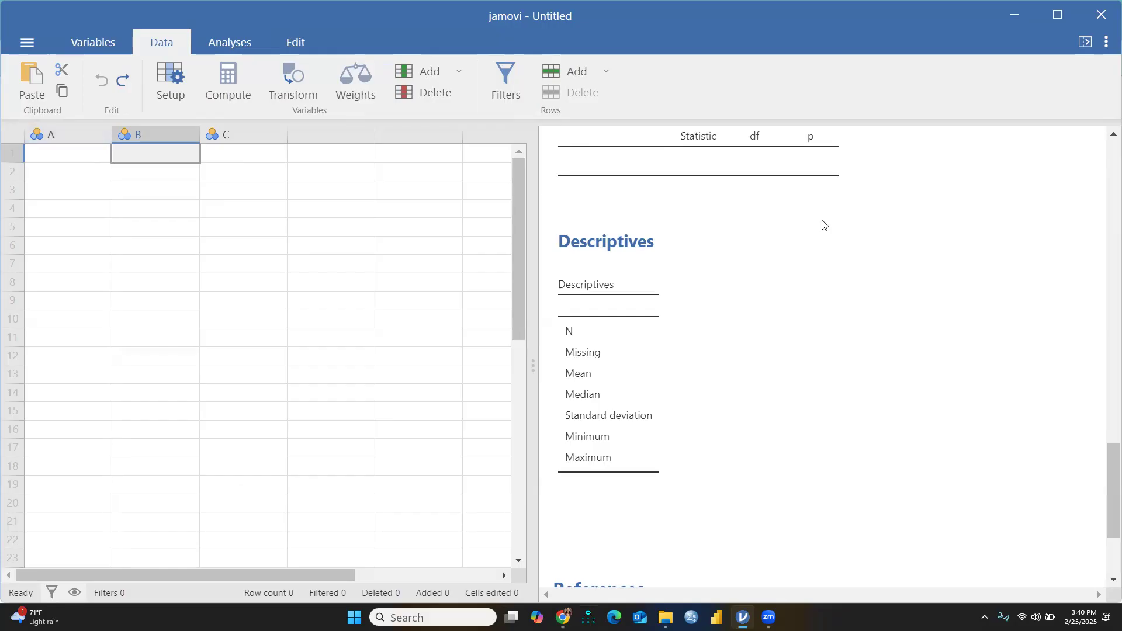
key(alt+Tab)
mouse_move(952, 151)
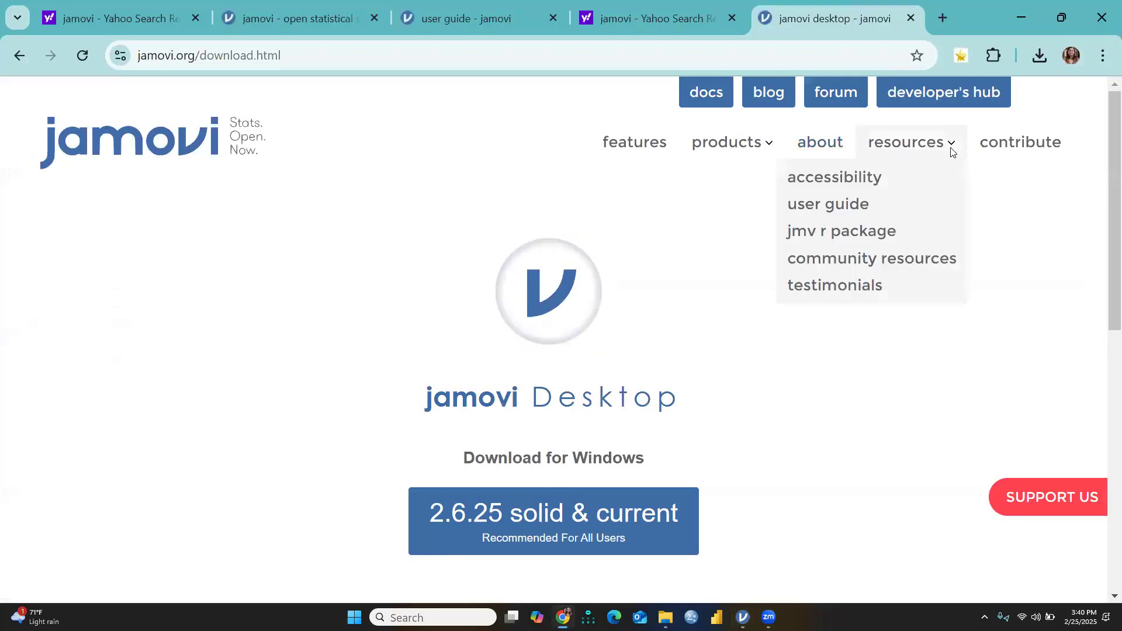
Open the jamovi user guide, read its Copy and Paste section, then return to its contents.
click(855, 209)
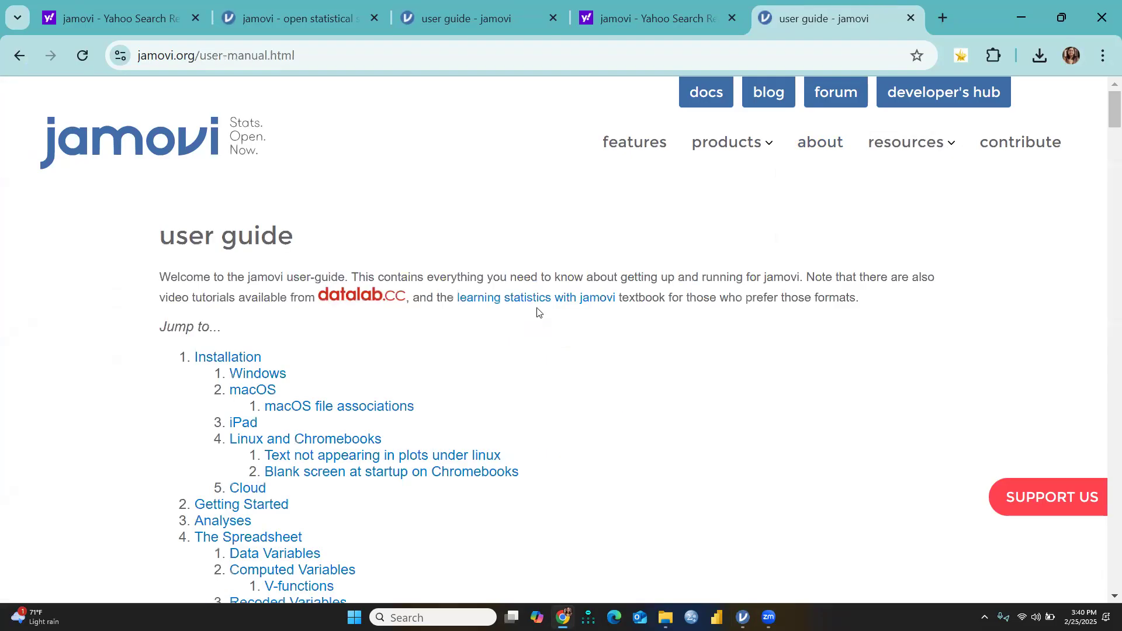
scroll(536, 311, down, 3)
scroll(587, 337, up, 1)
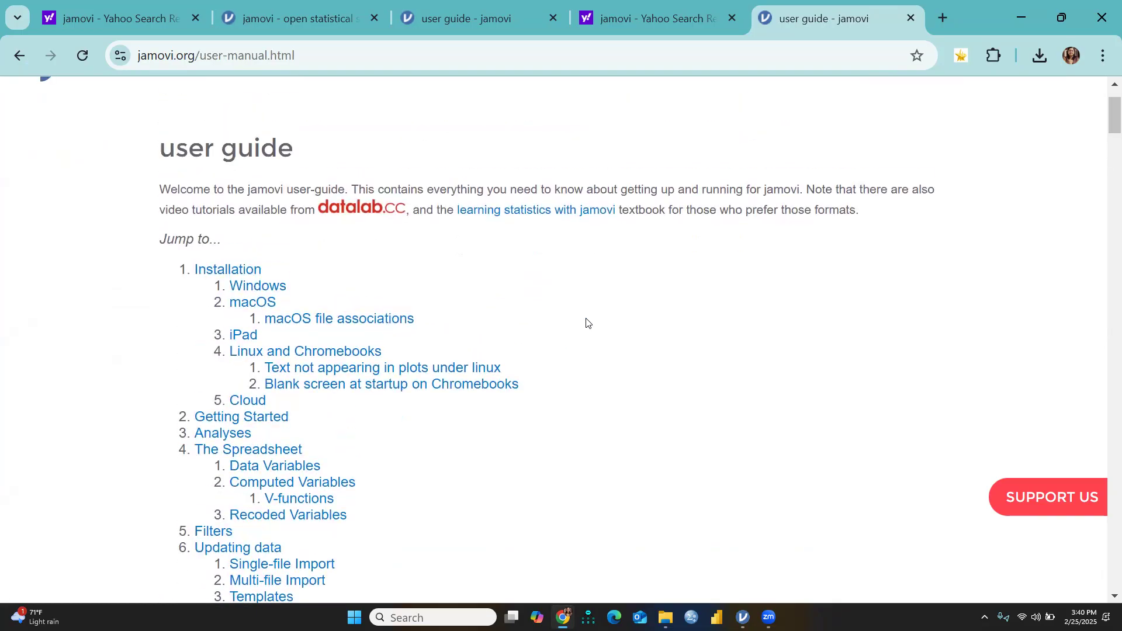
scroll(586, 323, down, 3)
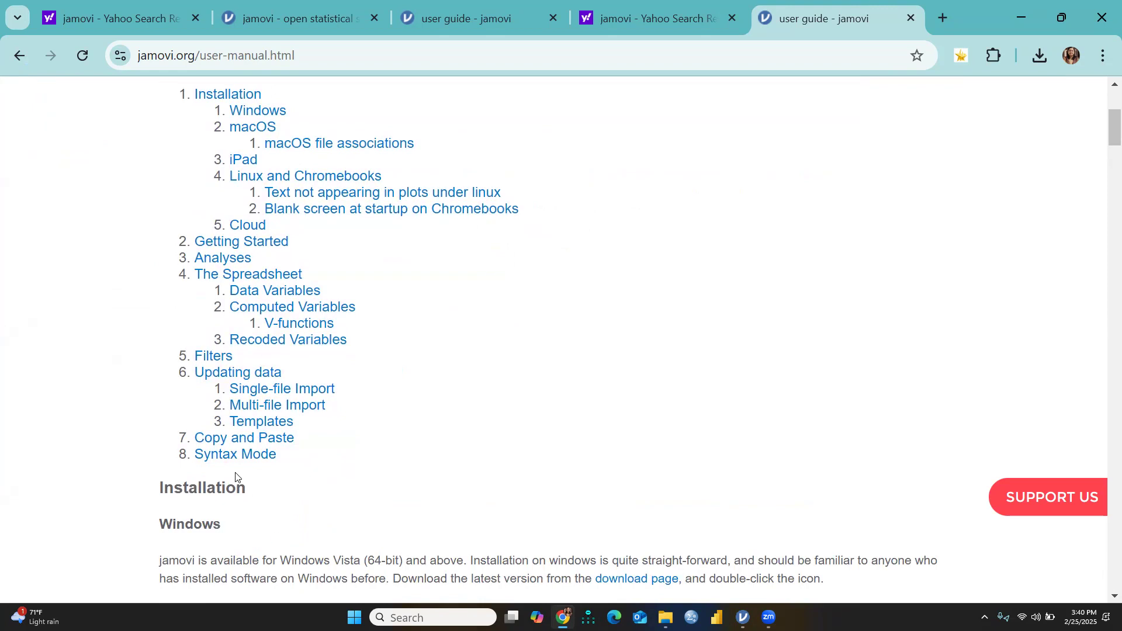
click(223, 443)
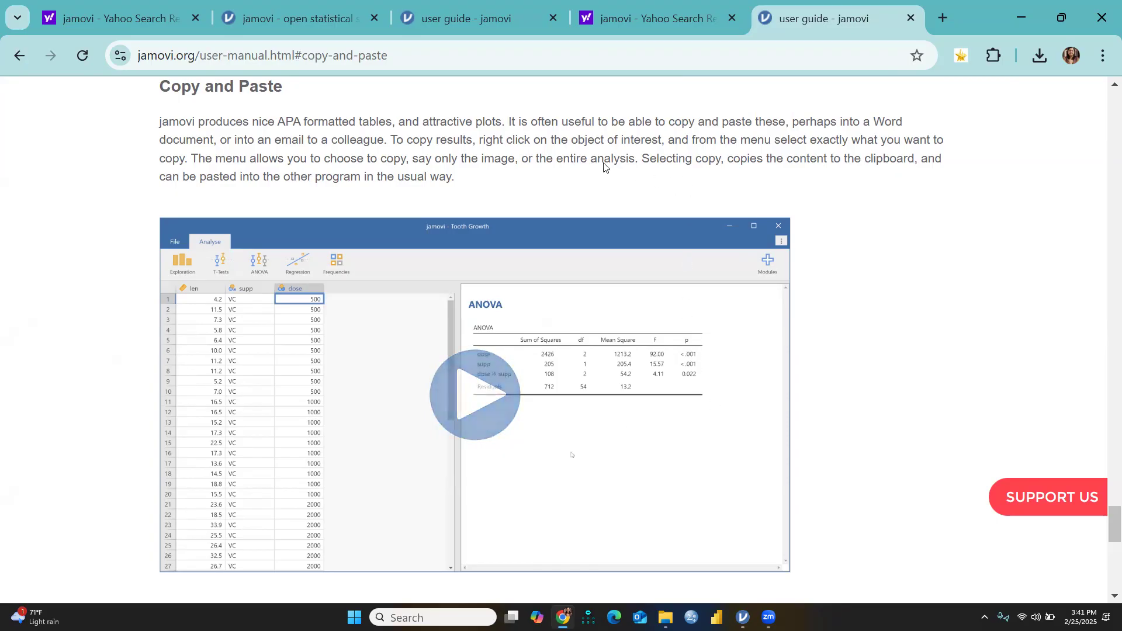
scroll(656, 211, down, 5)
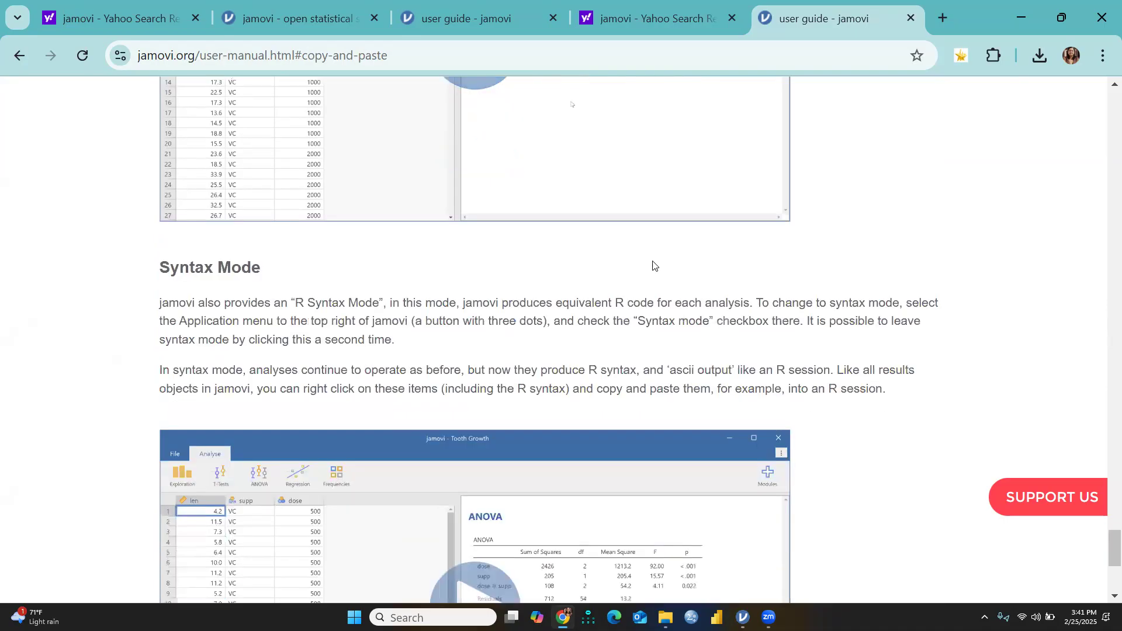
scroll(648, 266, down, 5)
scroll(643, 263, up, 4)
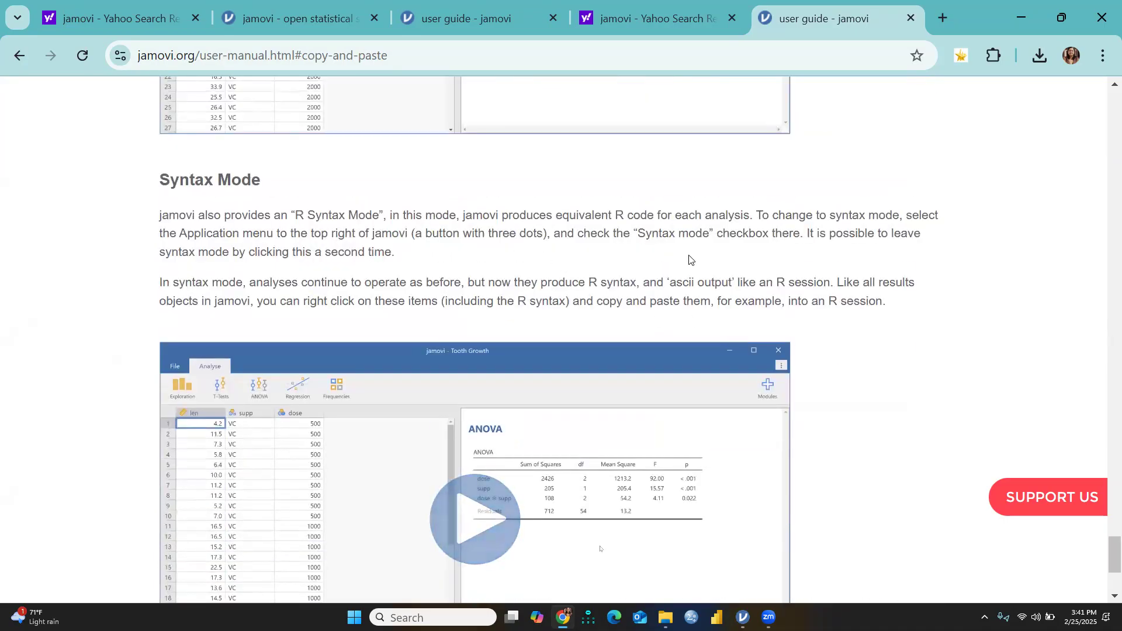
click(491, 17)
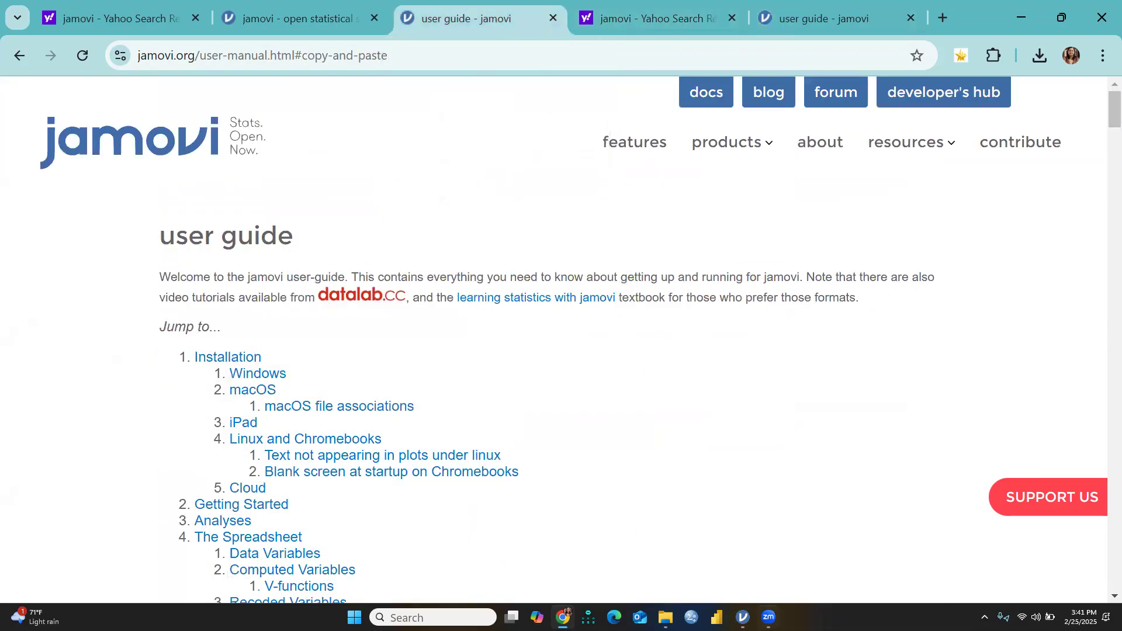
Back in jamovi, tick Syntax mode in the ⋮ settings menu to show R code.
key(alt+Tab)
scroll(967, 256, down, 5)
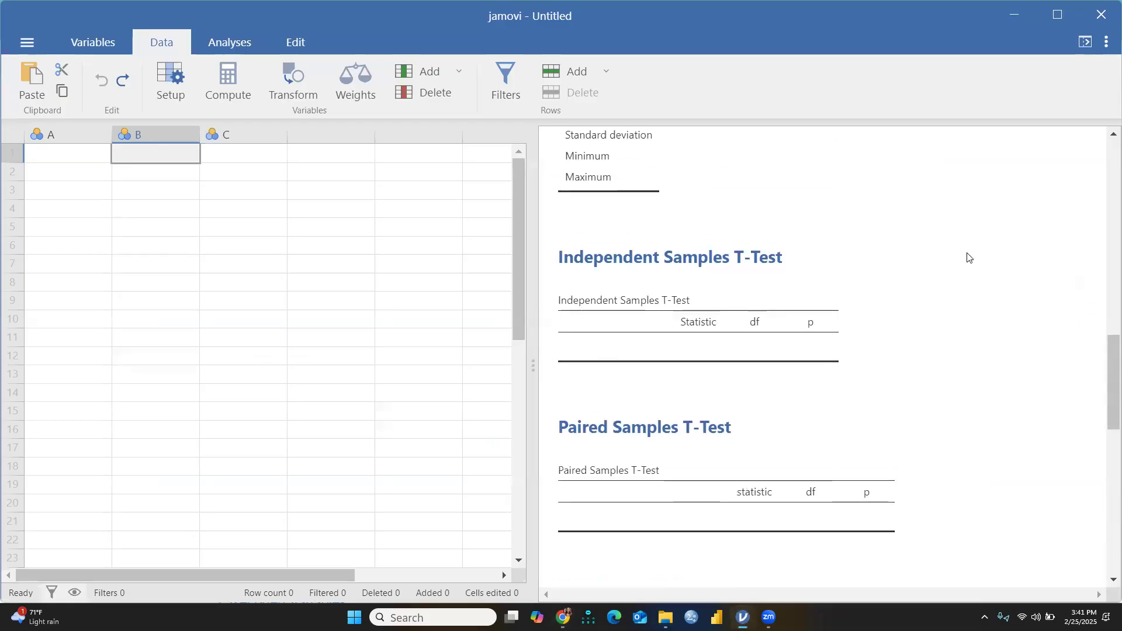
scroll(967, 255, up, 3)
scroll(1072, 198, up, 2)
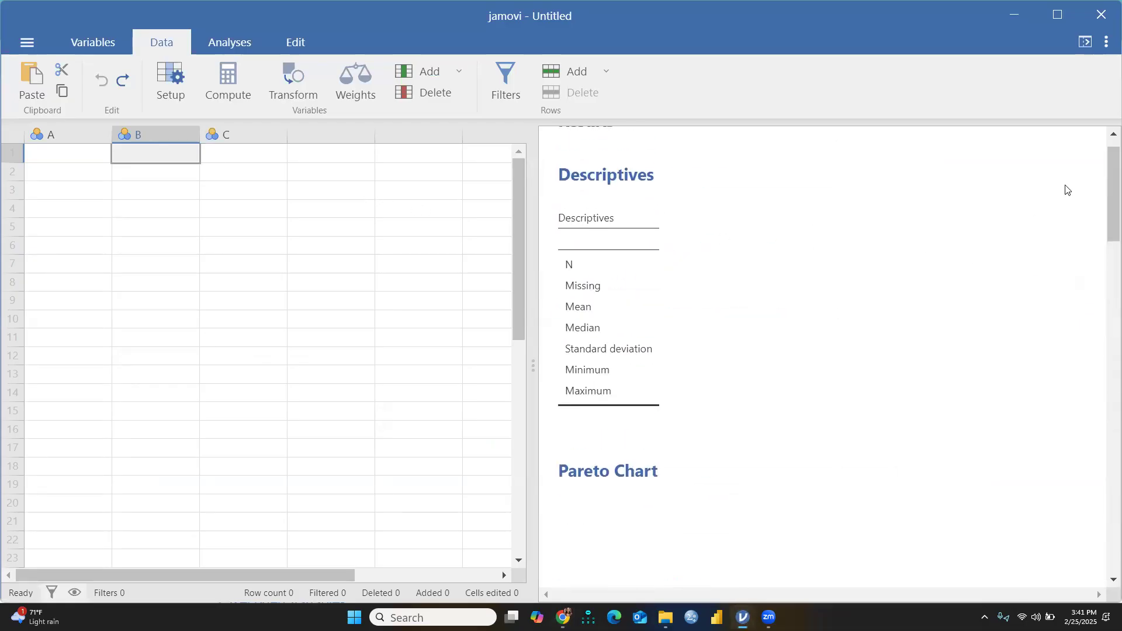
click(1105, 44)
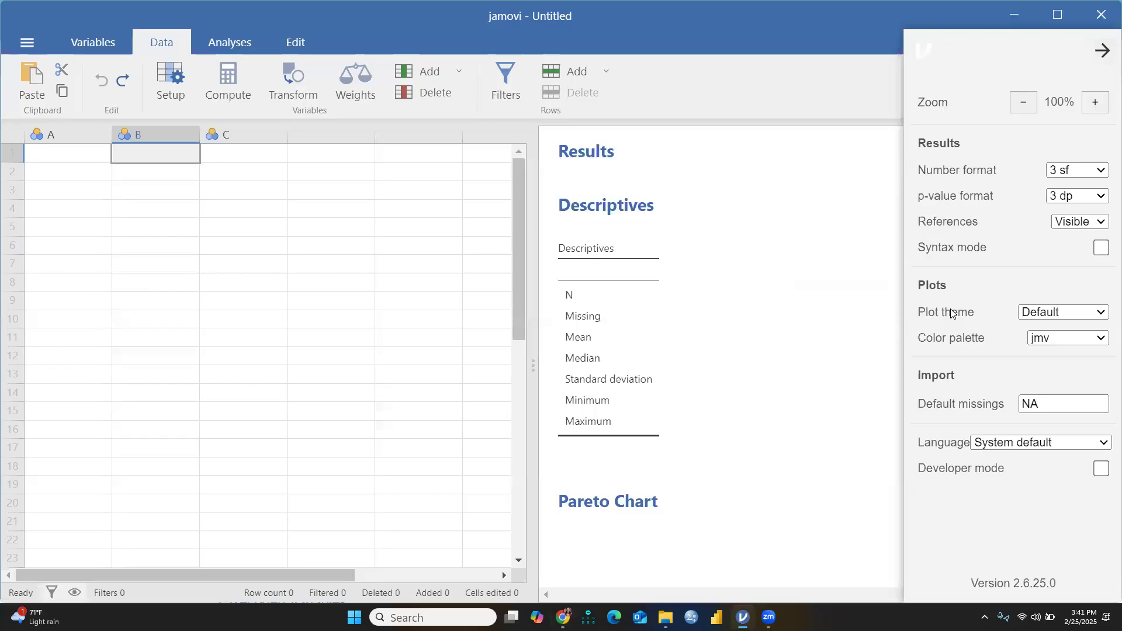
click(1102, 249)
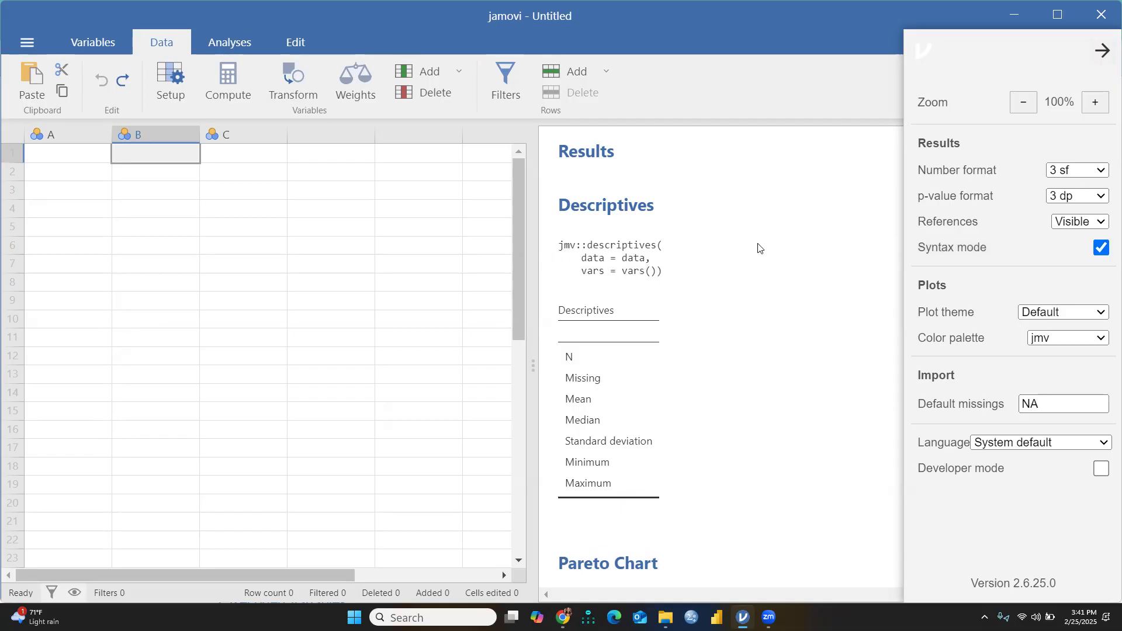
scroll(802, 351, down, 4)
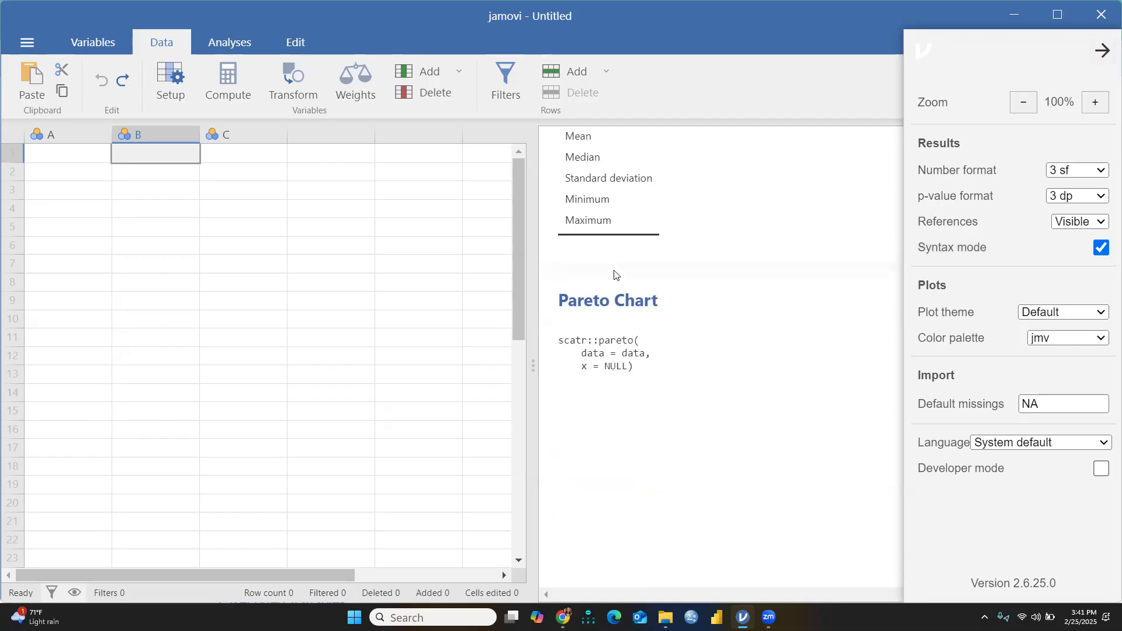
scroll(776, 339, up, 4)
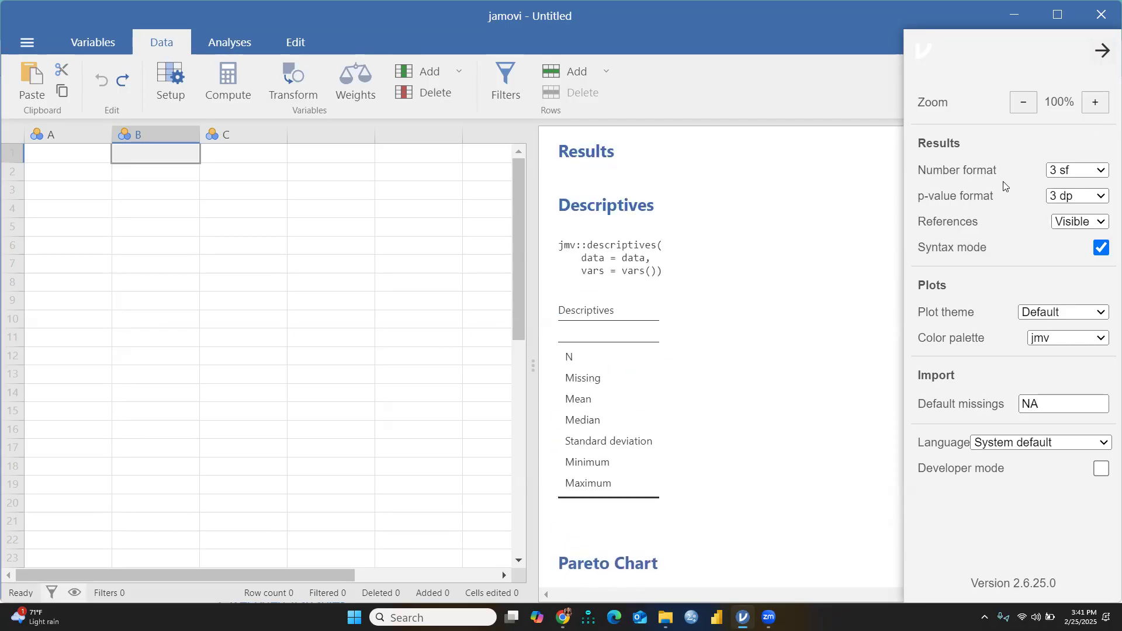
Raise the interface zoom to 133%, lower it to 90%, then return to the Descriptives options.
click(1094, 102)
click(1094, 102)
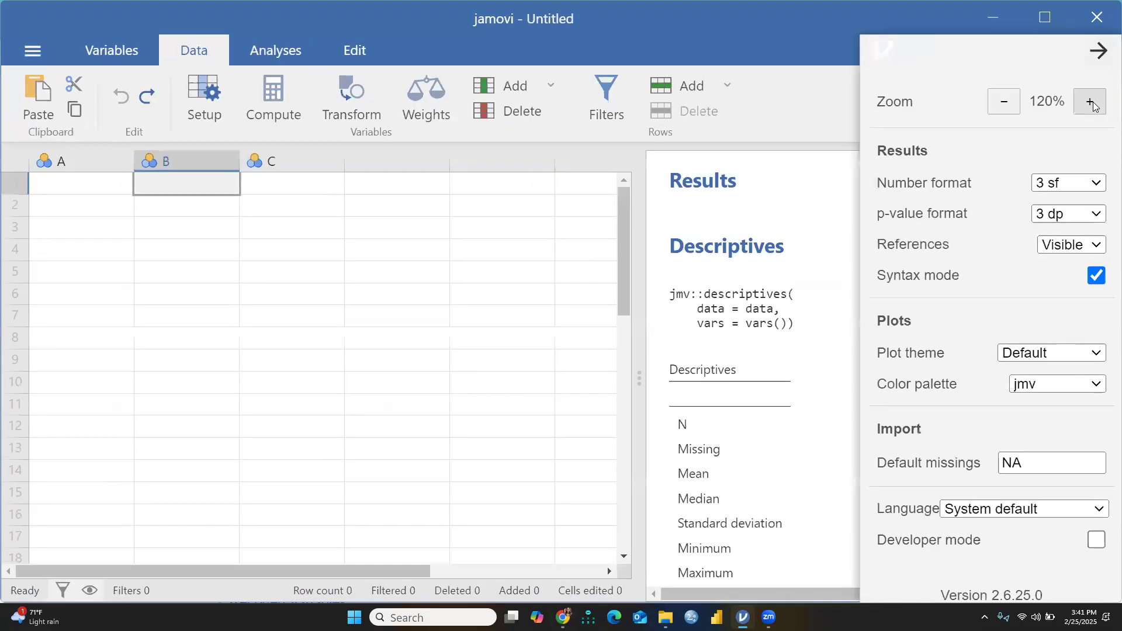
click(1093, 103)
click(988, 116)
click(999, 106)
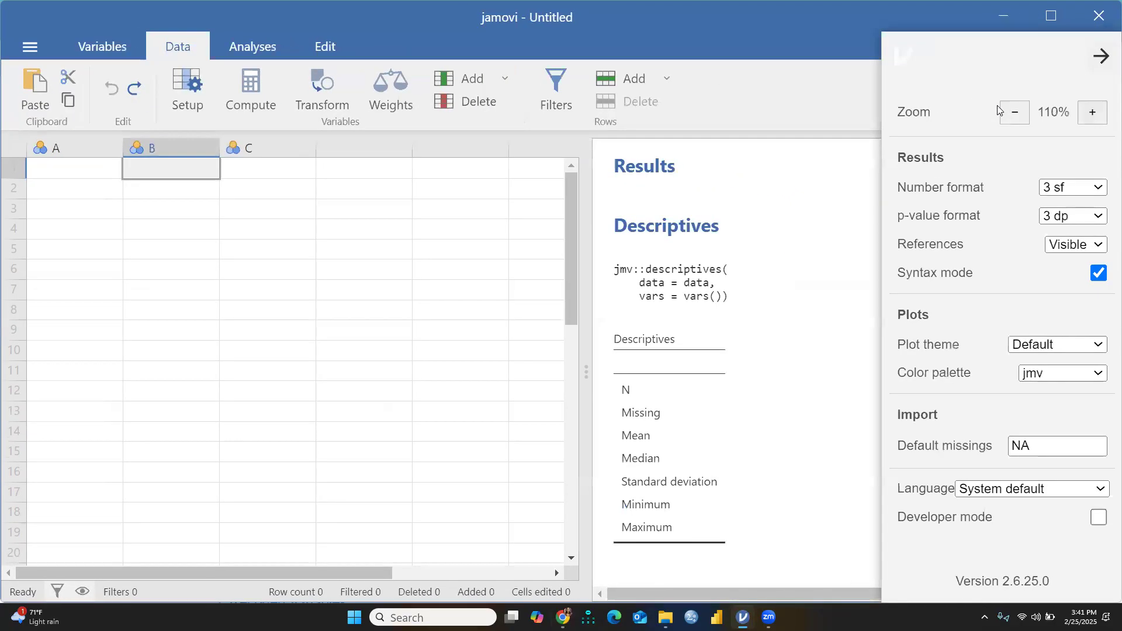
click(1009, 110)
click(1012, 113)
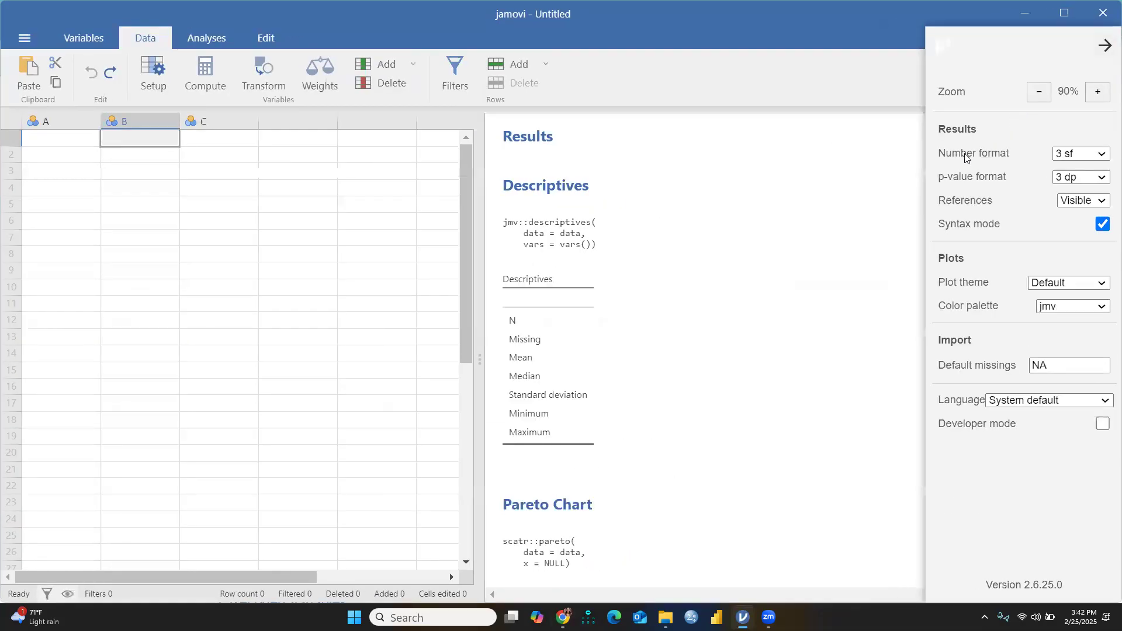
click(1104, 155)
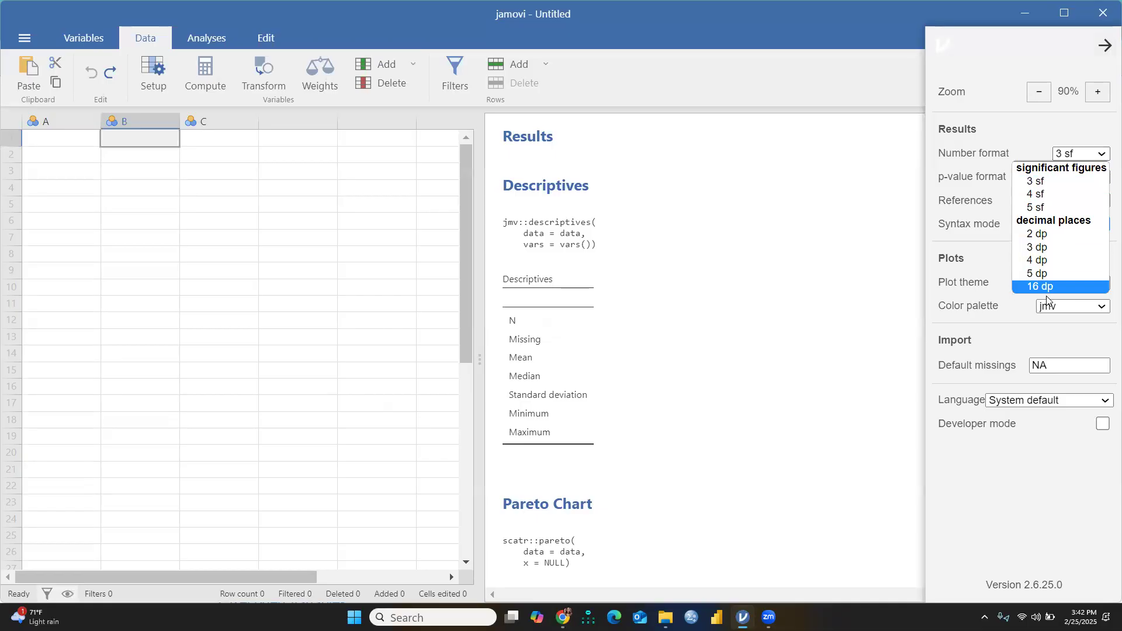
click(806, 233)
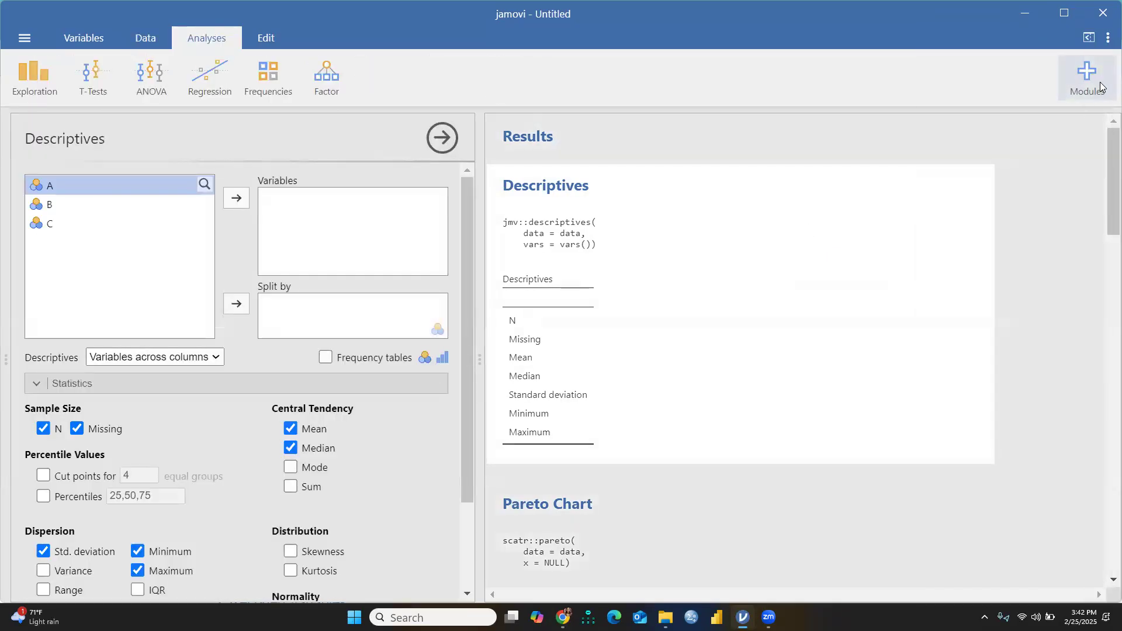
Review the p-value format choices in settings, leaving them unchanged.
click(1107, 42)
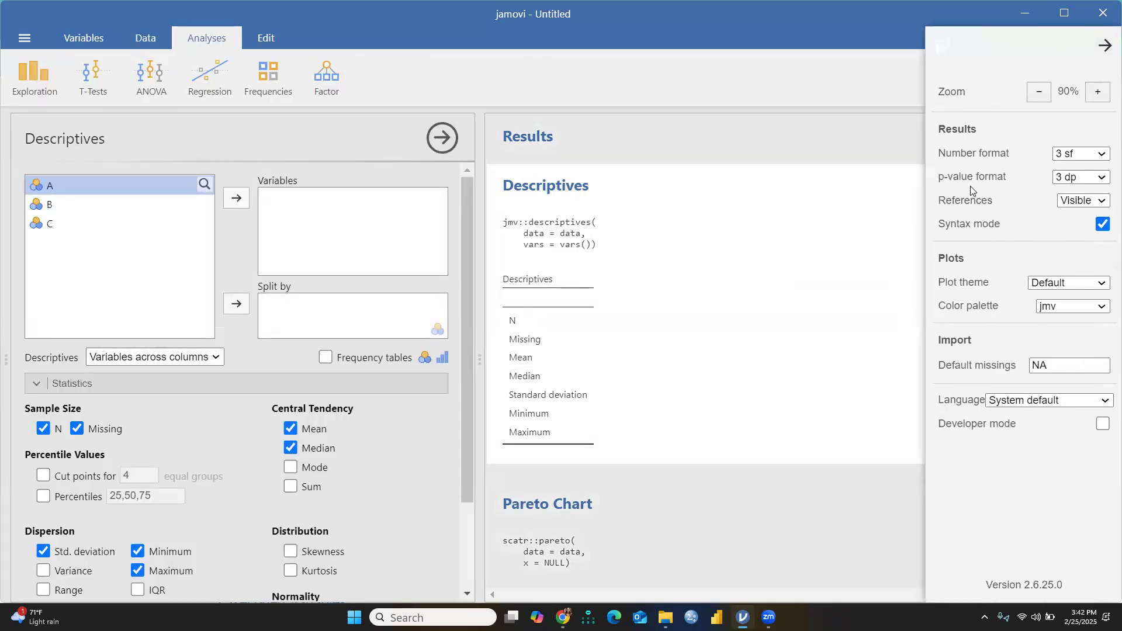
click(1103, 178)
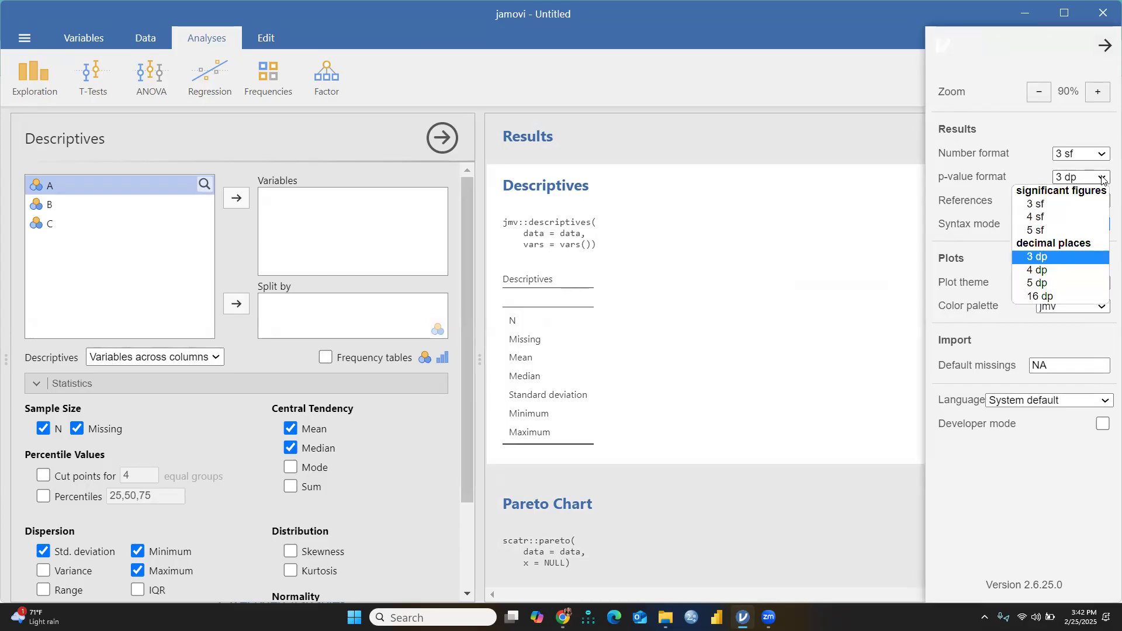
click(834, 239)
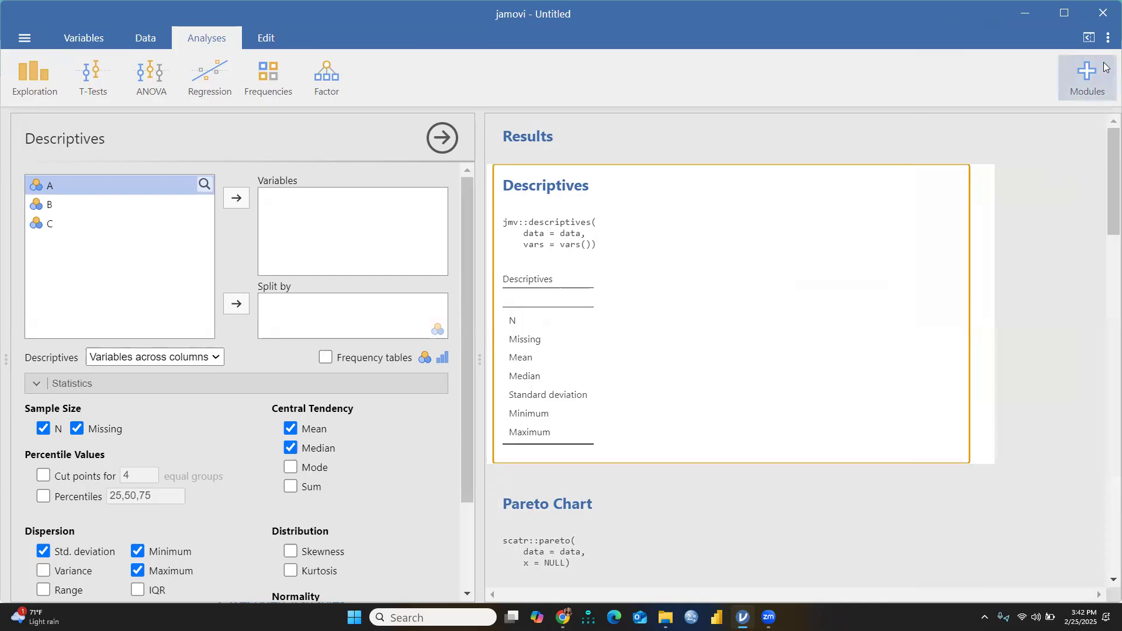
Switch References to Hidden, then back to Visible, checking the end of the results.
click(1109, 38)
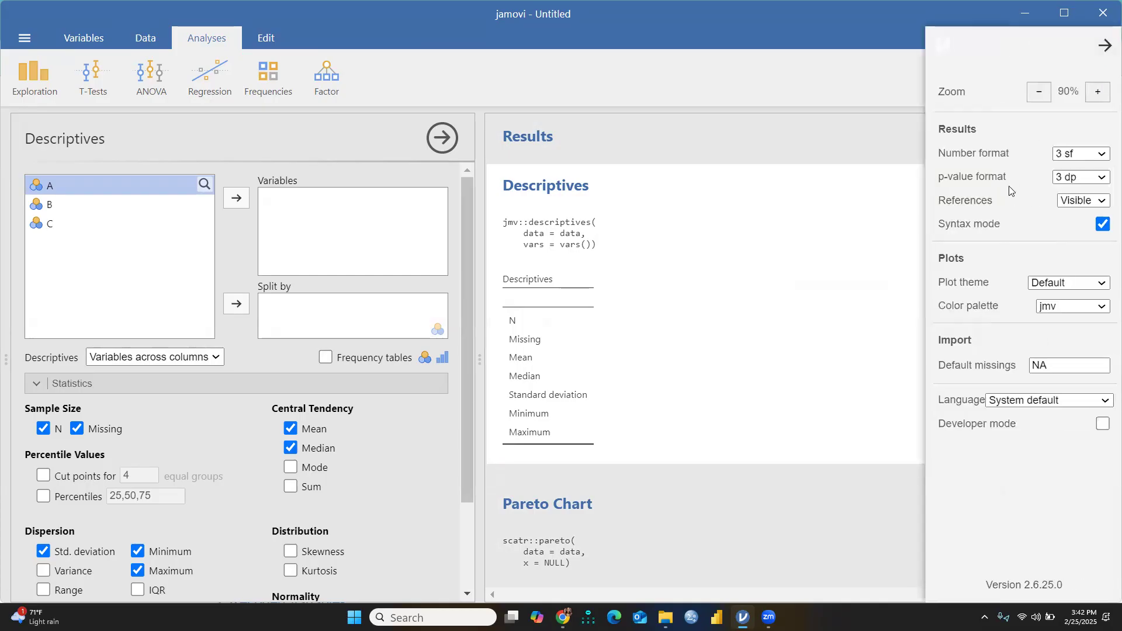
click(1101, 200)
click(1084, 228)
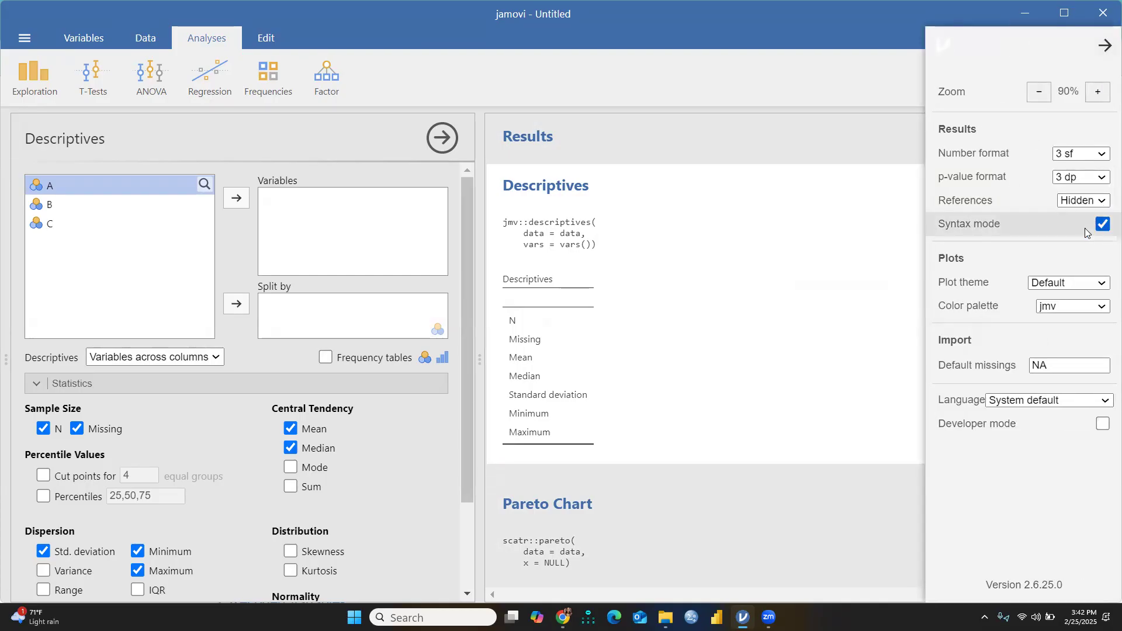
scroll(799, 264, down, 20)
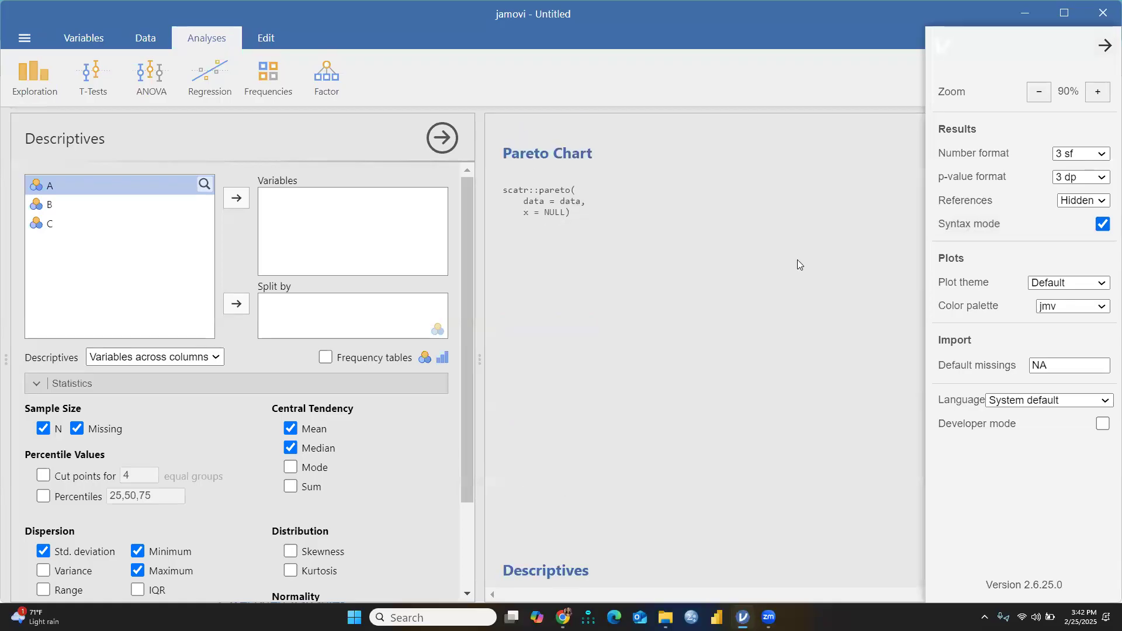
scroll(806, 252, up, 20)
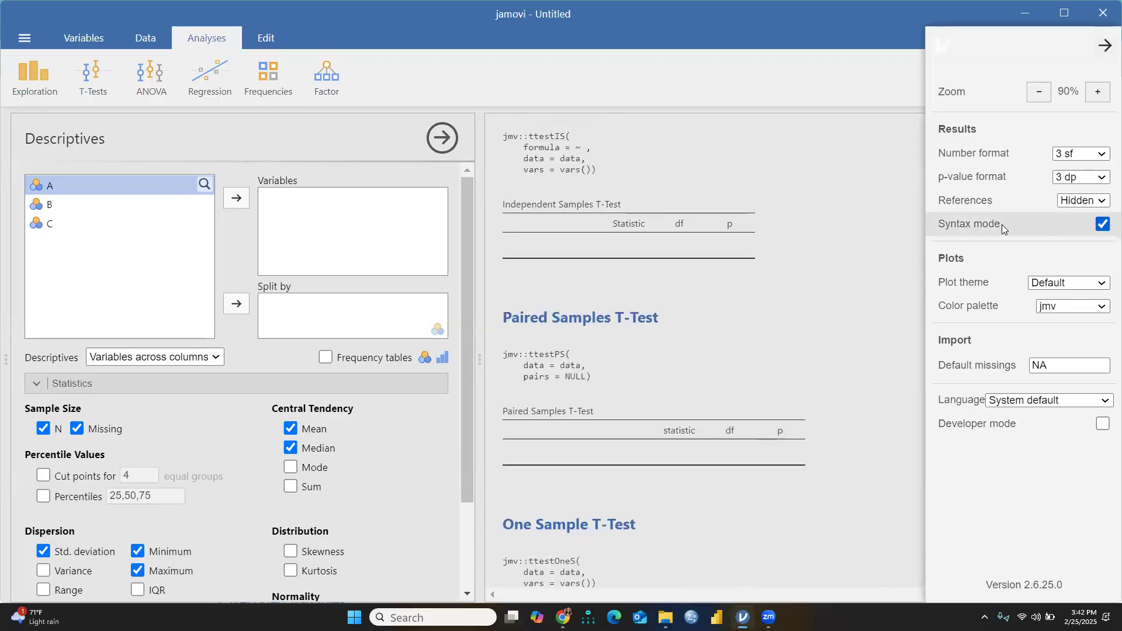
click(1083, 200)
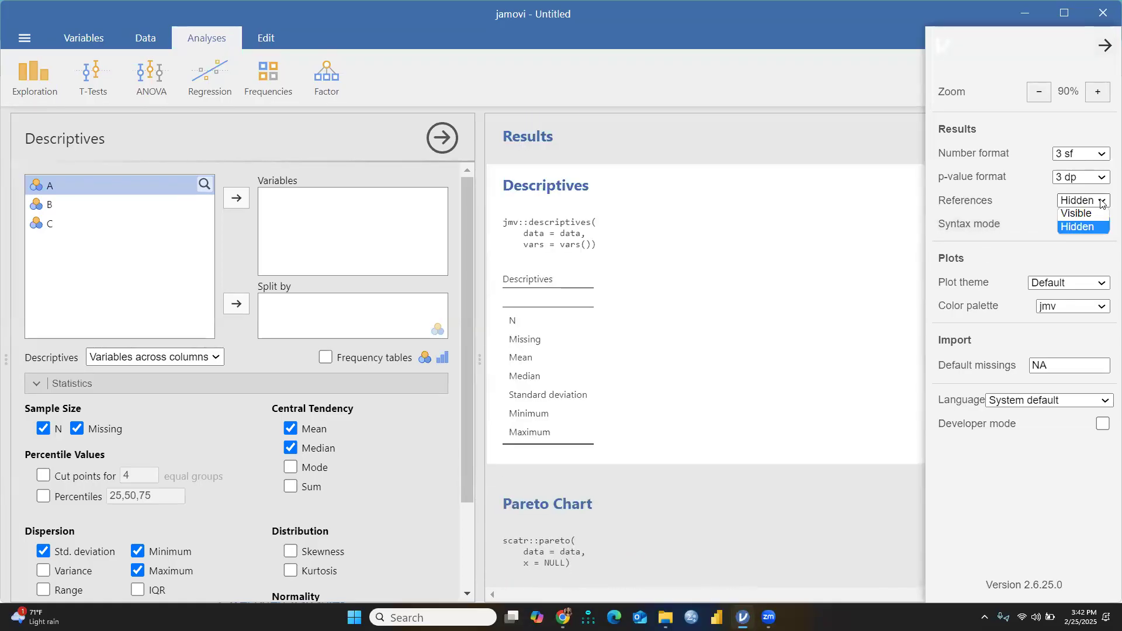
click(1079, 216)
scroll(807, 256, down, 15)
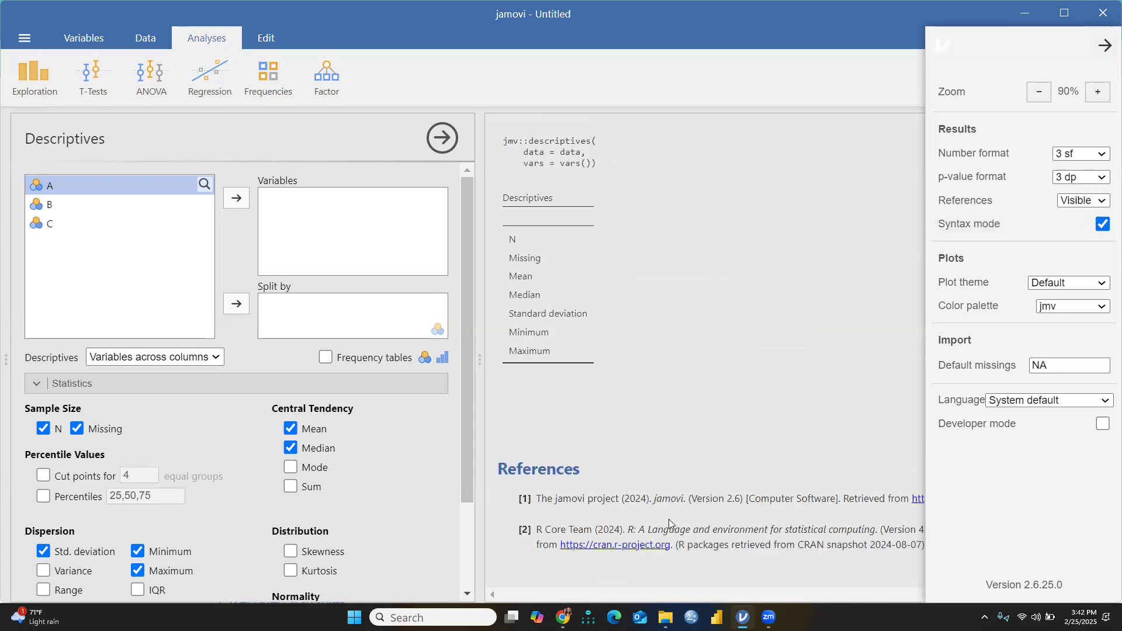
Close the settings panel, reopen it briefly, and close it again.
click(1105, 48)
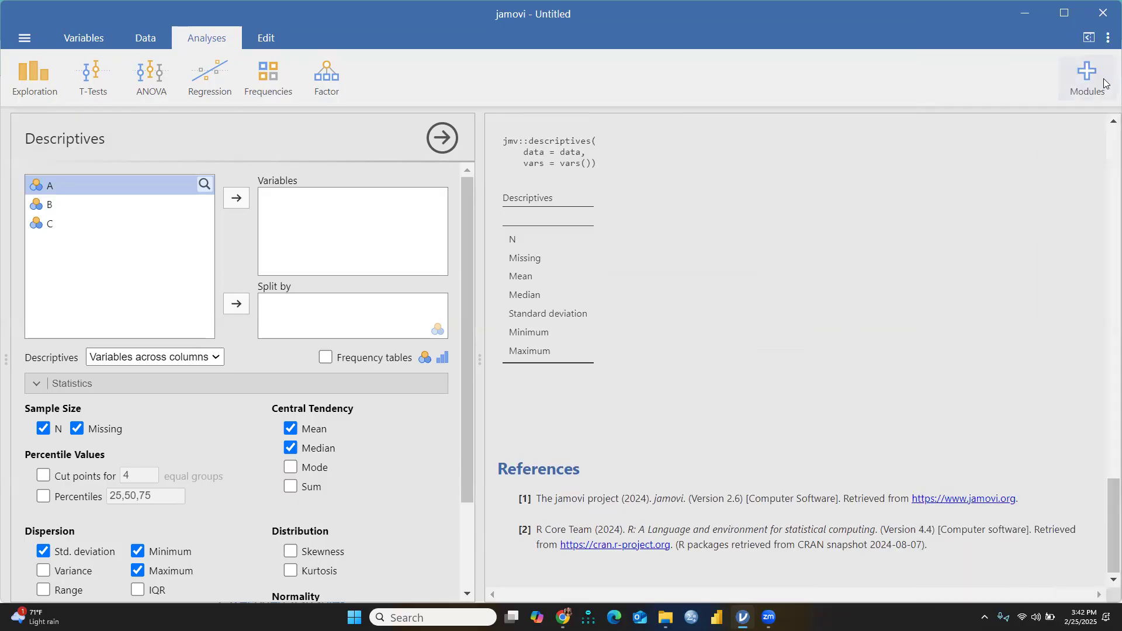
click(1108, 38)
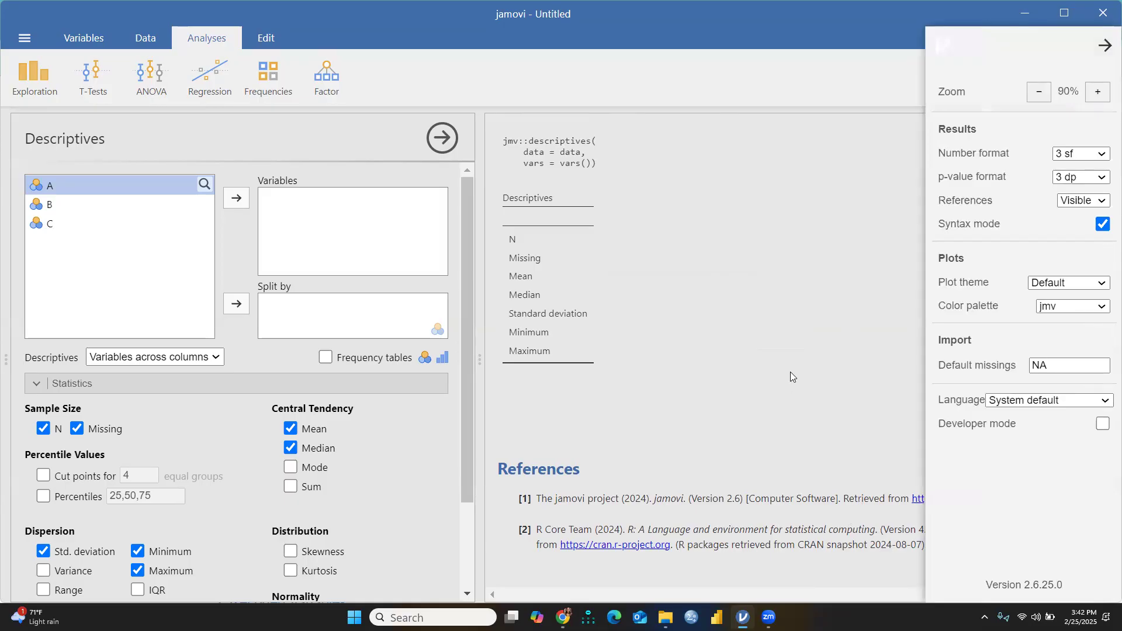
click(803, 352)
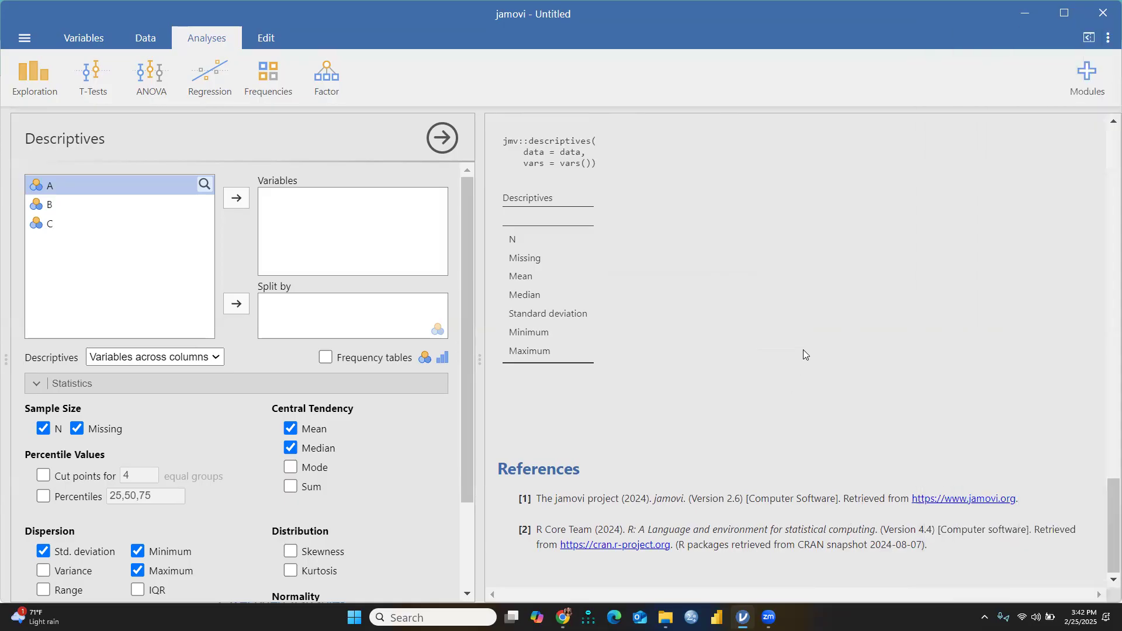